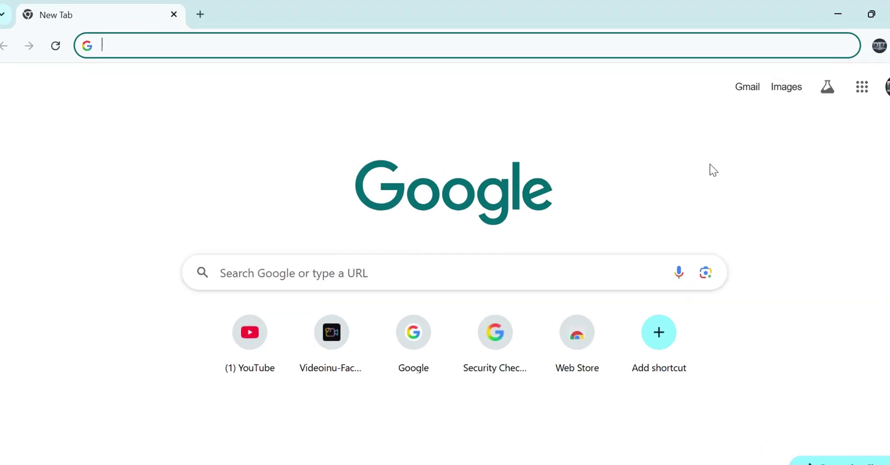
Enter videoinu.com in a new tab's address bar.
type("videoinu")
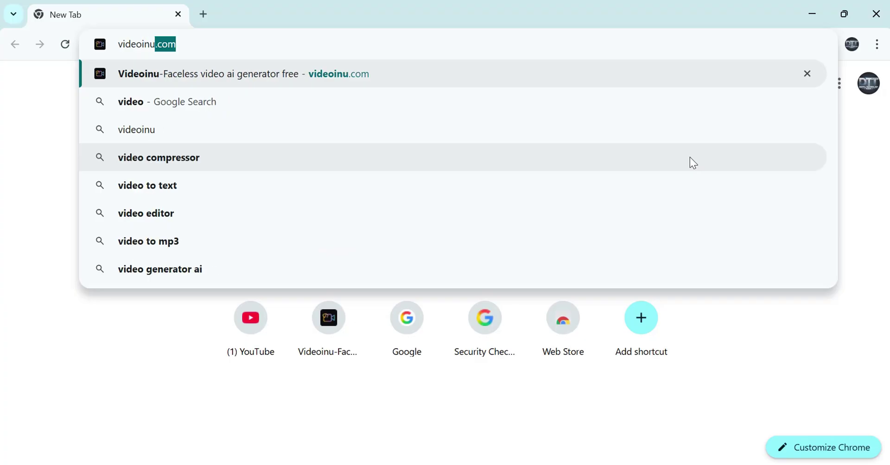
type(".com")
Load videoinu.com, choose Start for Free and sign in with a Google account.
key("Return")
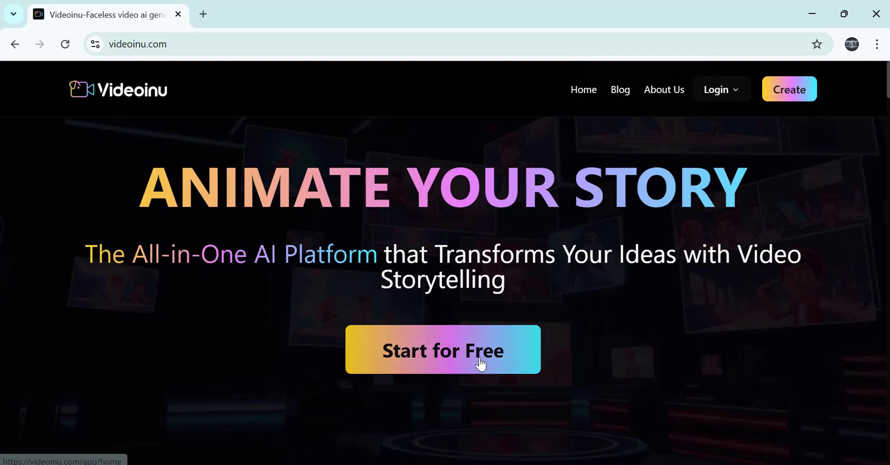
left_click(478, 364)
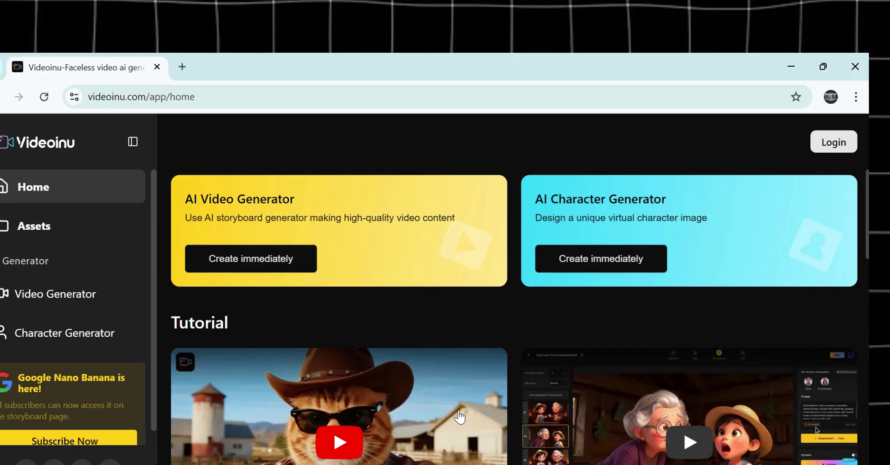
left_click(674, 174)
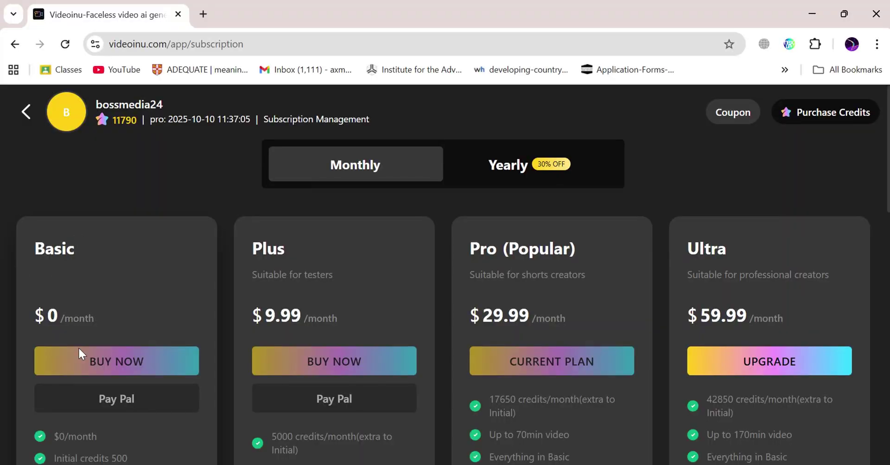
Scroll through the Plus, Pro and Ultra pricing cards to compare their features.
scroll(78, 354, "down", 5)
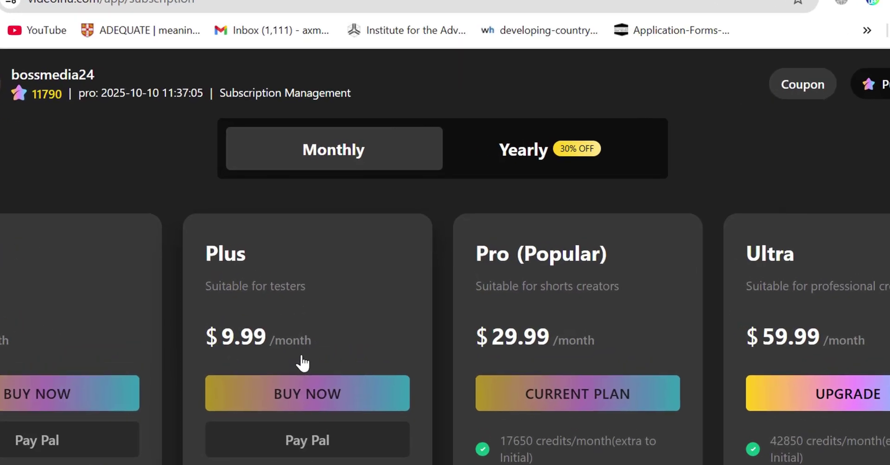
scroll(281, 343, "down", 3)
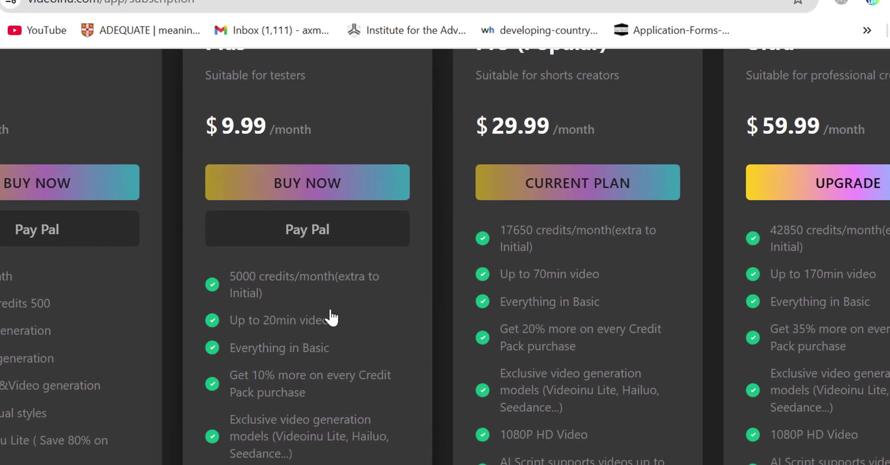
scroll(320, 260, "down", 2)
scroll(294, 257, "up", 3)
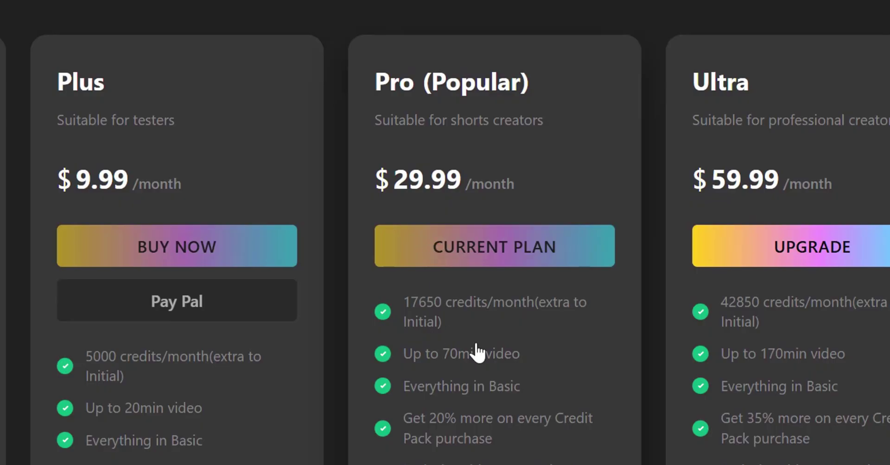
scroll(572, 360, "down", 2)
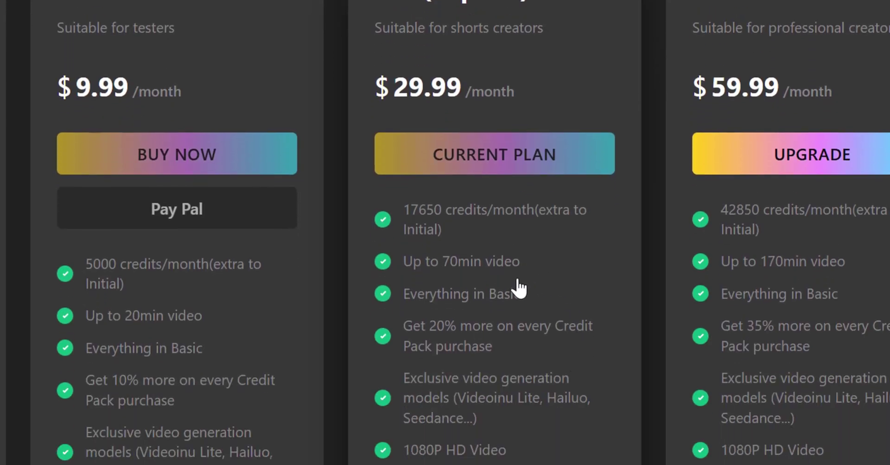
scroll(509, 384, "down", 3)
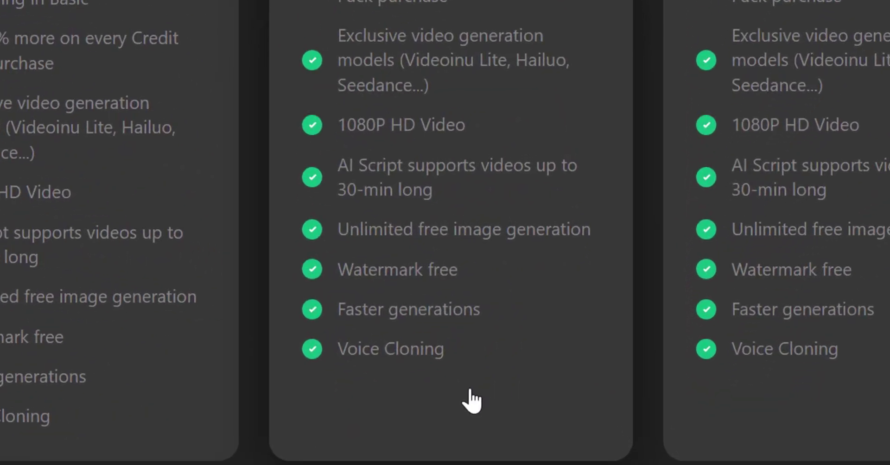
scroll(418, 431, "up", 5)
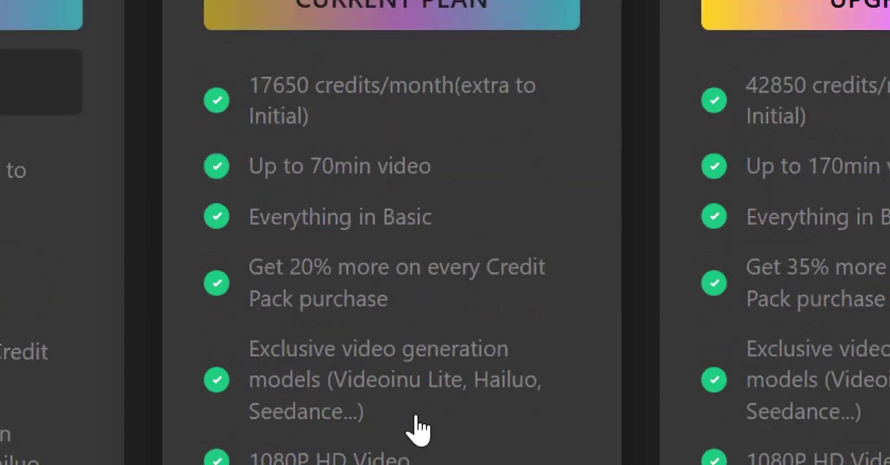
scroll(418, 431, "up", 2)
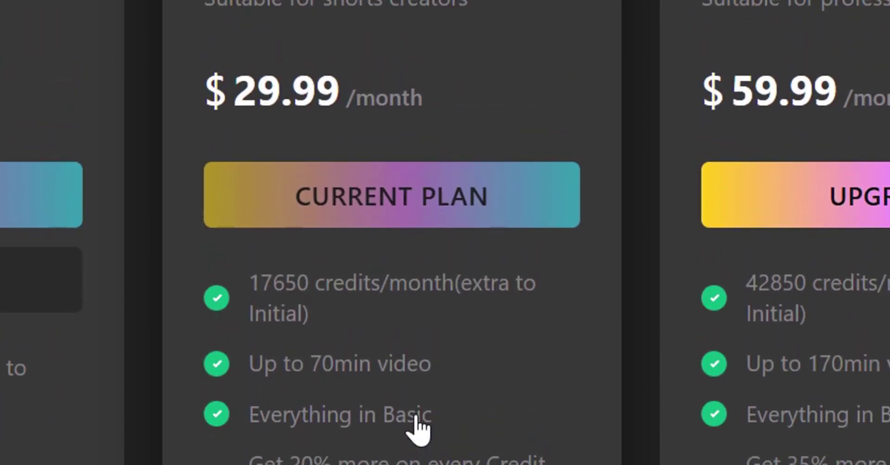
scroll(418, 431, "down", 1)
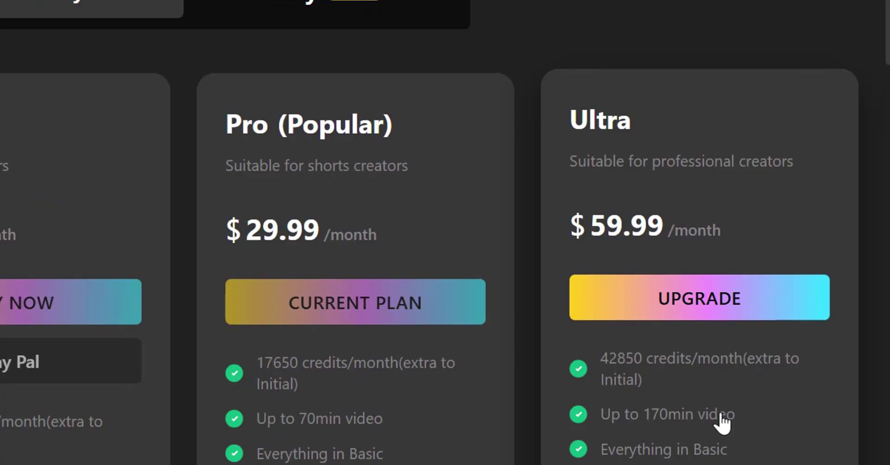
scroll(722, 422, "down", 5)
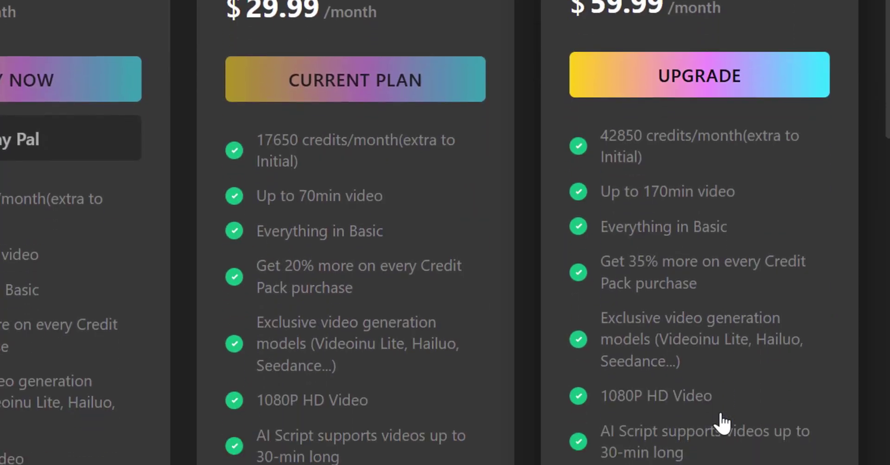
scroll(722, 423, "down", 3)
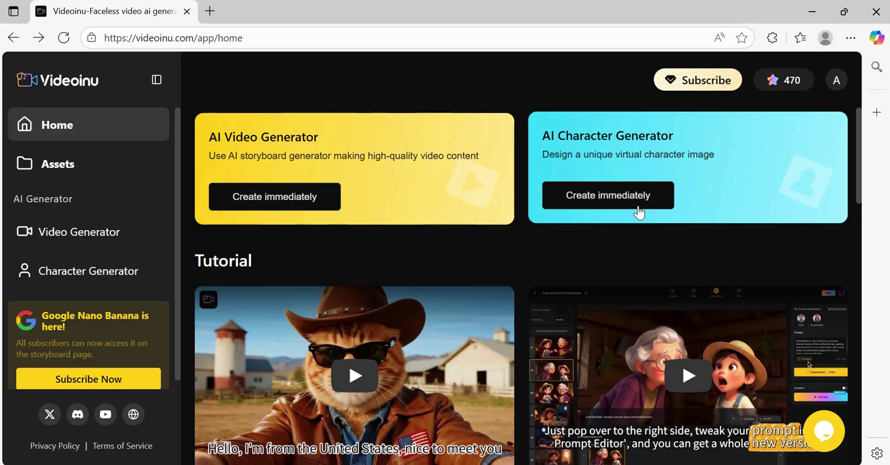
Start a new character and name it LIA.
left_click(639, 211)
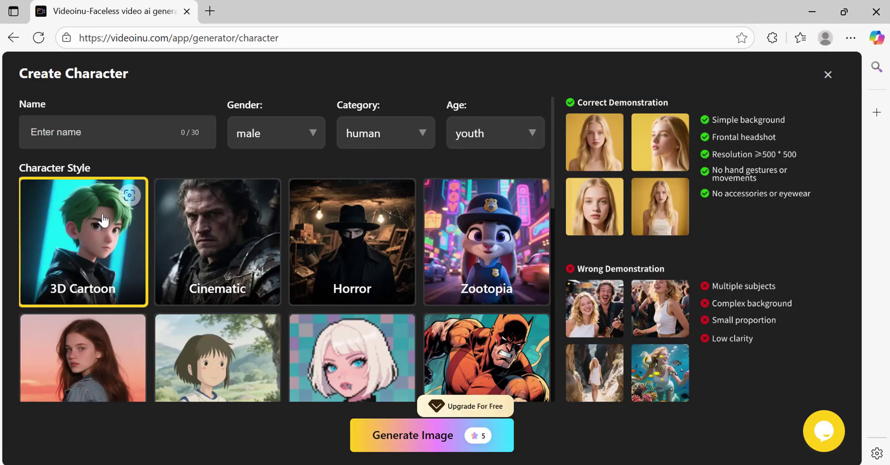
scroll(130, 195, "down", 1)
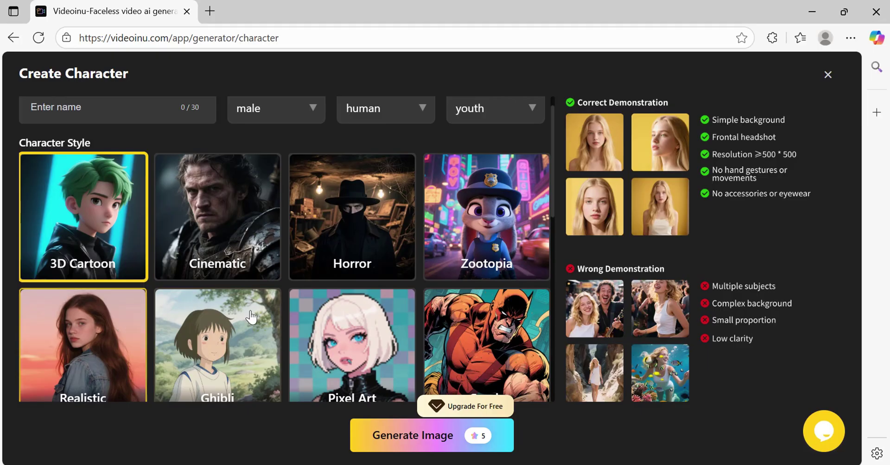
scroll(265, 199, "up", 1)
left_click(103, 137)
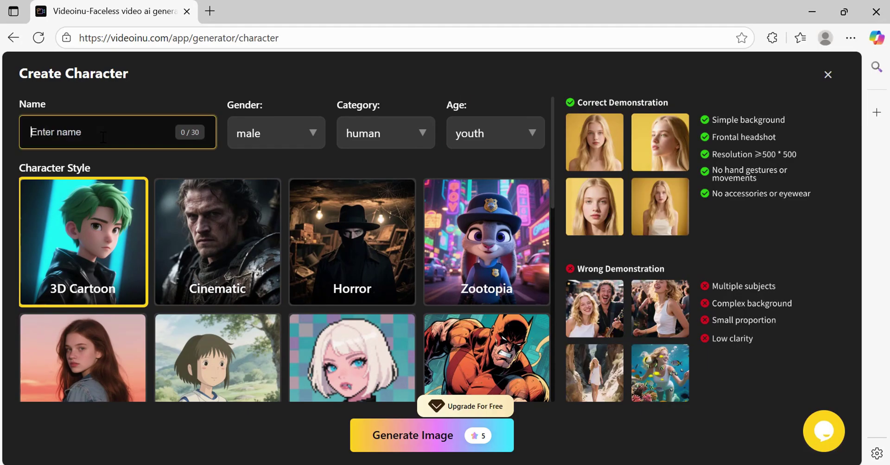
type("LIA")
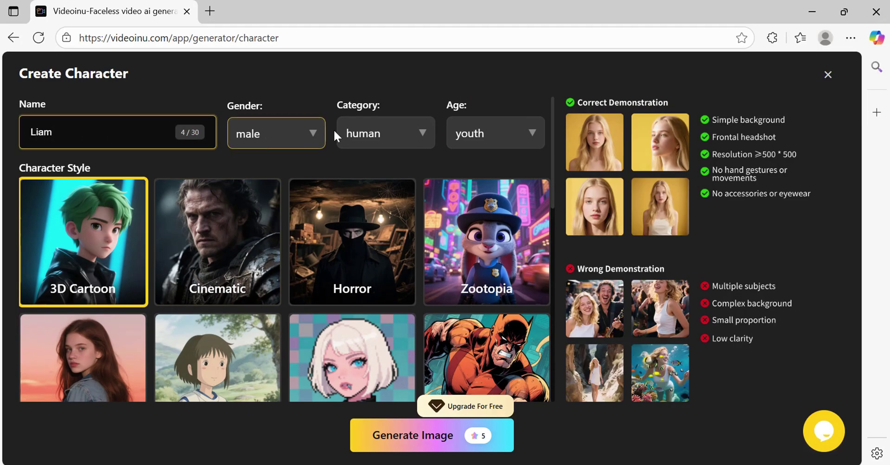
Set the gender to female and choose the 3D Cartoon style after trying Realistic.
left_click(288, 133)
left_click(257, 193)
scroll(100, 236, "down", 3)
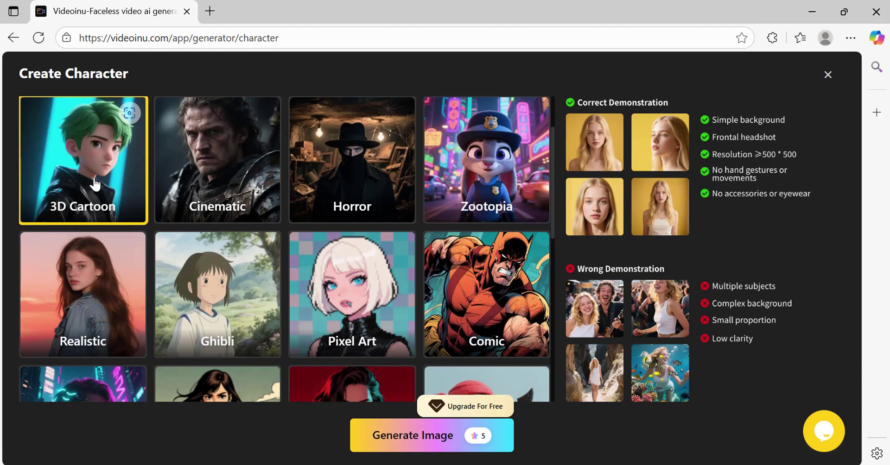
scroll(225, 278, "down", 3)
scroll(224, 278, "up", 3)
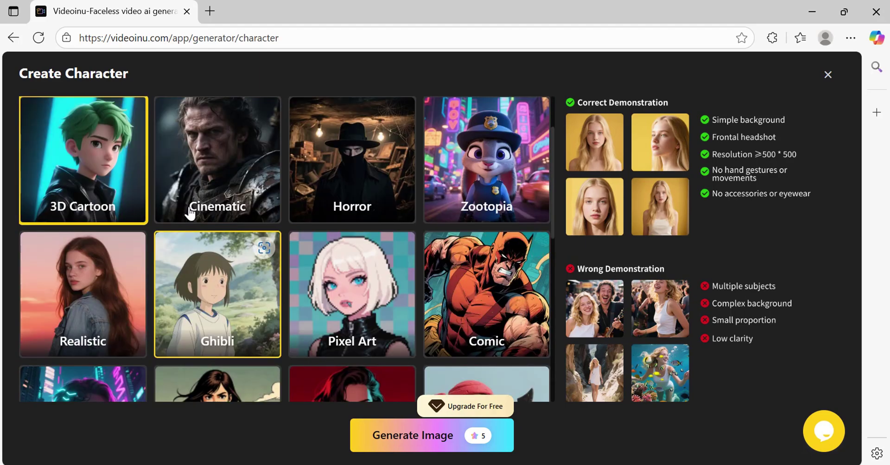
left_click(92, 247)
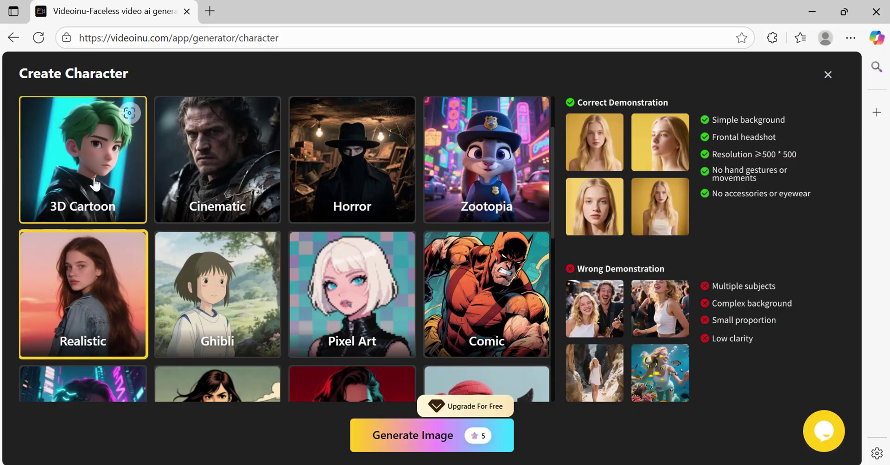
left_click(95, 185)
Add Hair, Skin, Clothing, hair color and body type lines to the character prompt.
scroll(70, 255, "down", 7)
left_click(50, 300)
left_click(130, 299)
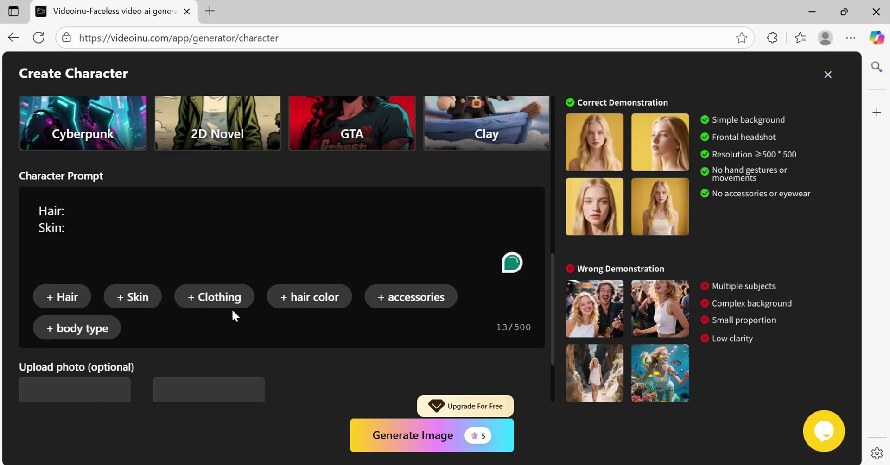
left_click(238, 301)
left_click(307, 301)
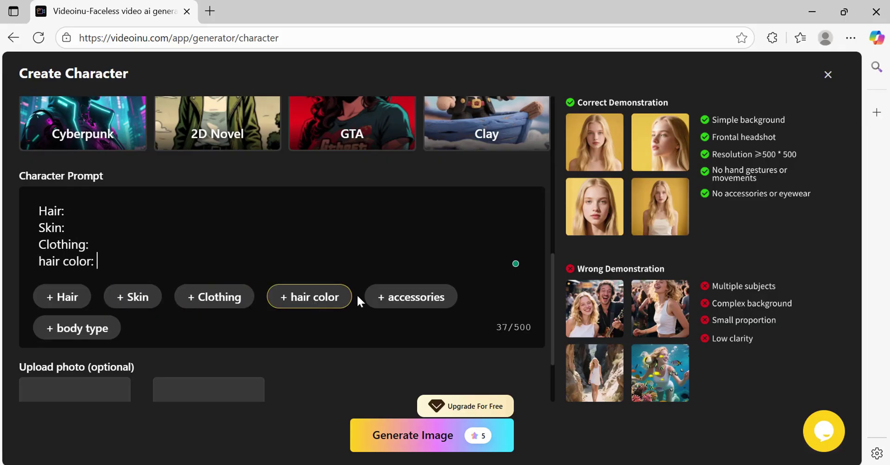
left_click(96, 329)
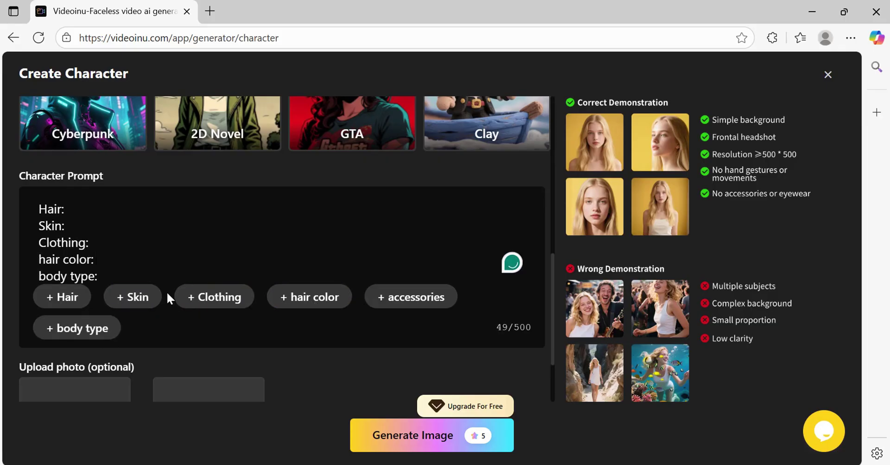
Describe the traits: long red hair, black skin, sports clothing and a Gymer build.
left_click(73, 210)
type("Long hair")
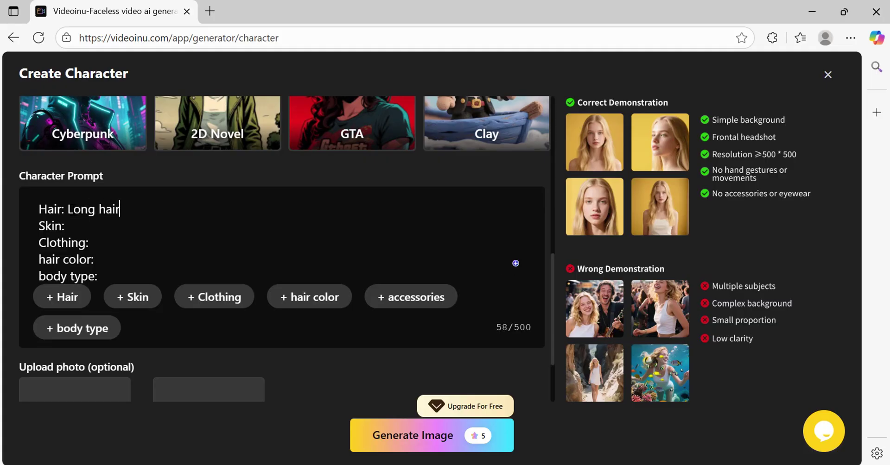
left_click(95, 230)
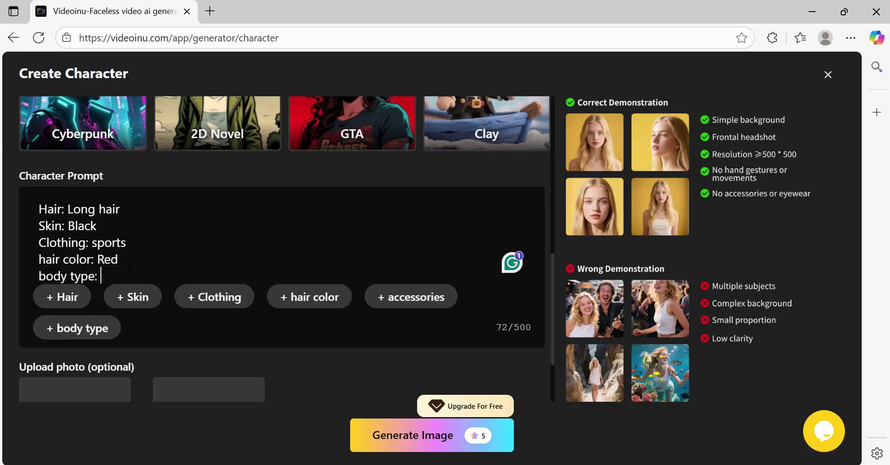
type("Gymer")
scroll(229, 284, "down", 2)
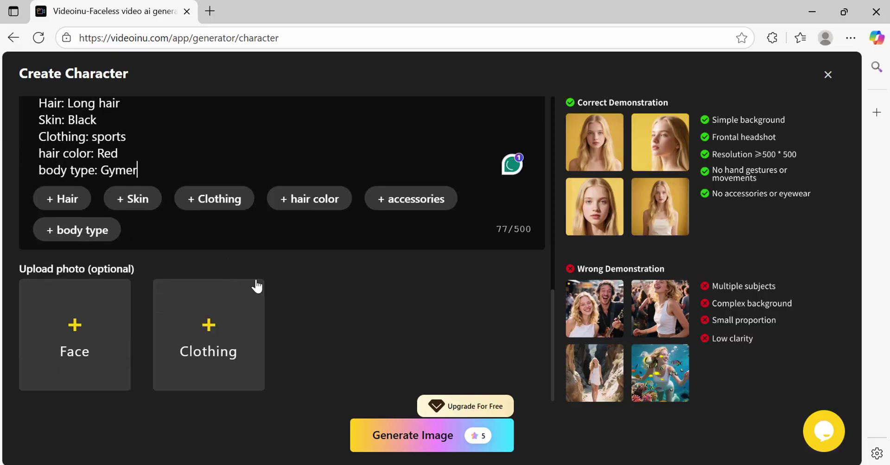
Skip the face and clothing reference photos and generate the character image.
left_click(74, 327)
key("Escape")
left_click(218, 324)
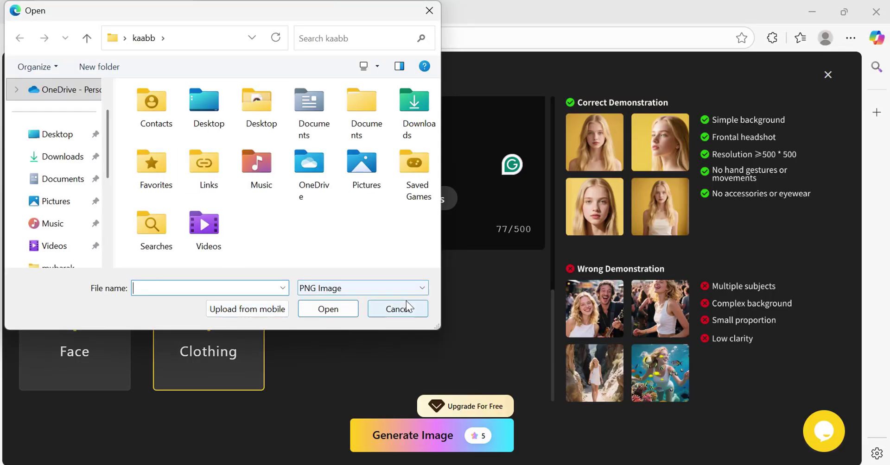
left_click(409, 309)
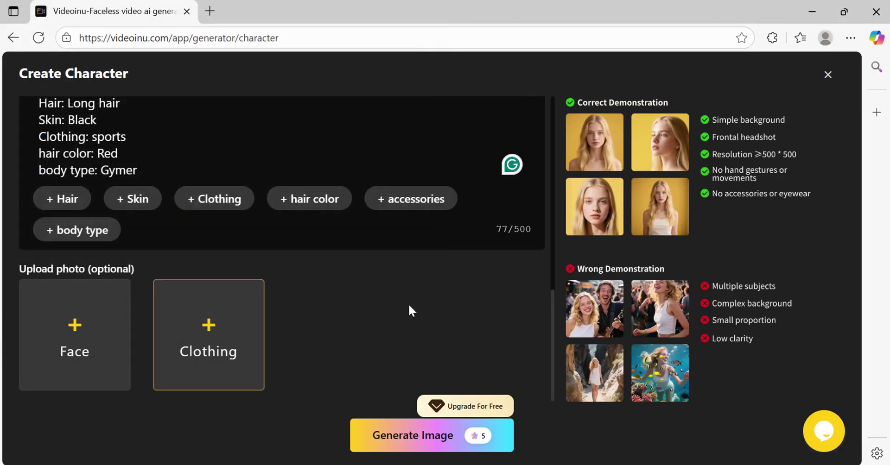
left_click(397, 445)
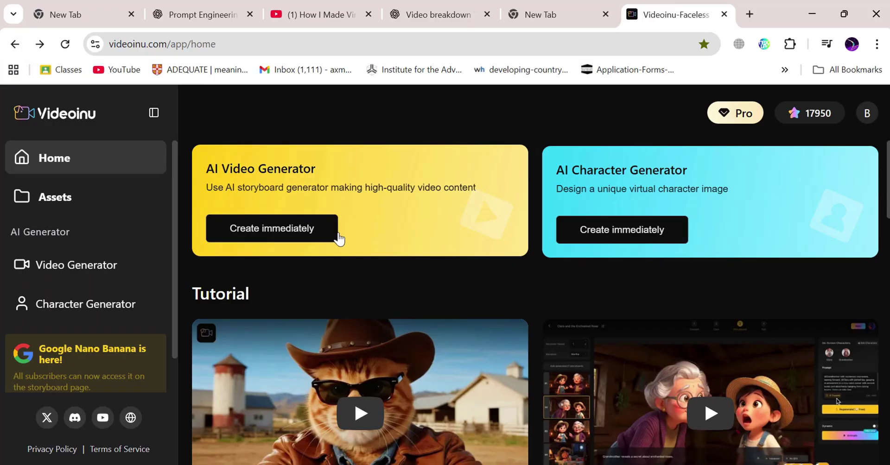
Create a new landscape AI video project and bring up the Video Language list.
left_click(306, 236)
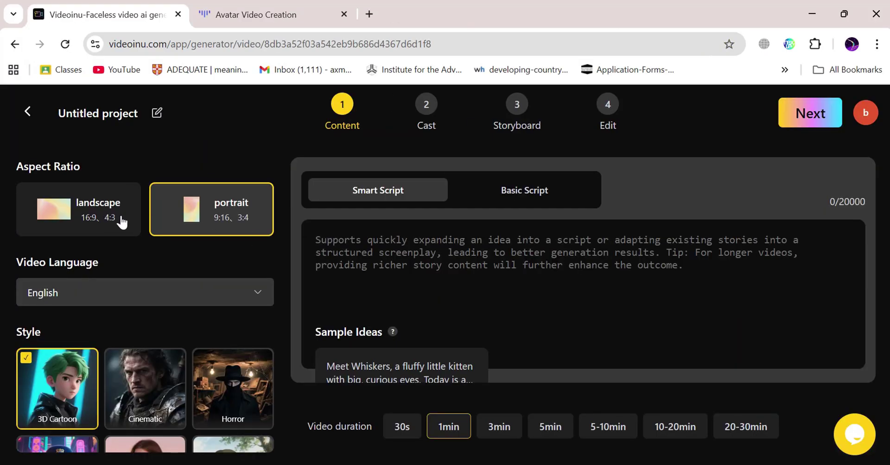
left_click(105, 221)
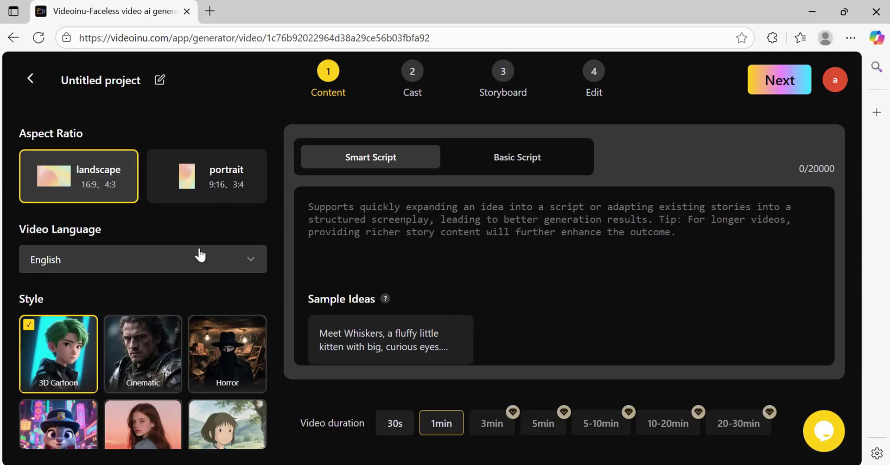
left_click(107, 256)
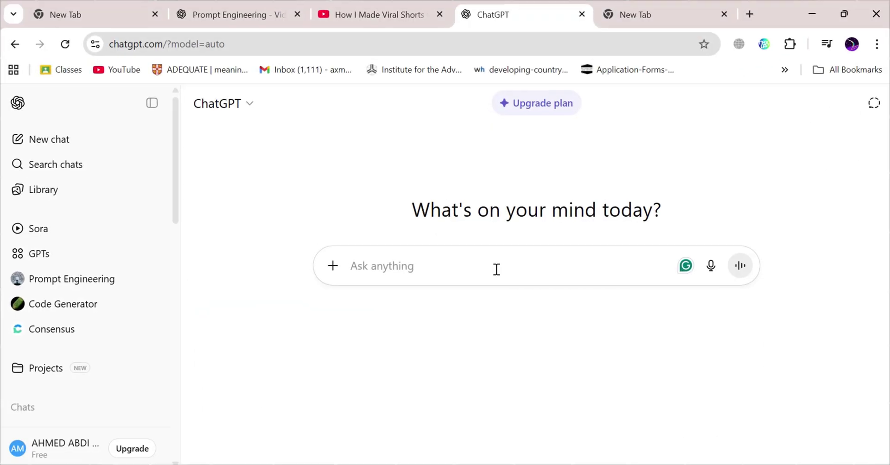
Send ChatGPT the 30-minute Tung Tung Tung Sahur and Lia story prompt, then view the Video breakdown chat.
key("ctrl+v")
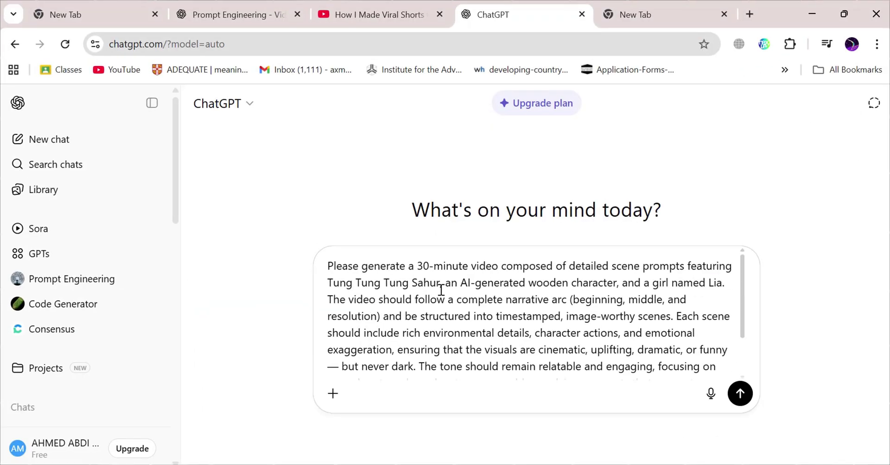
scroll(441, 290, "down", 2)
scroll(441, 290, "up", 2)
scroll(441, 290, "down", 2)
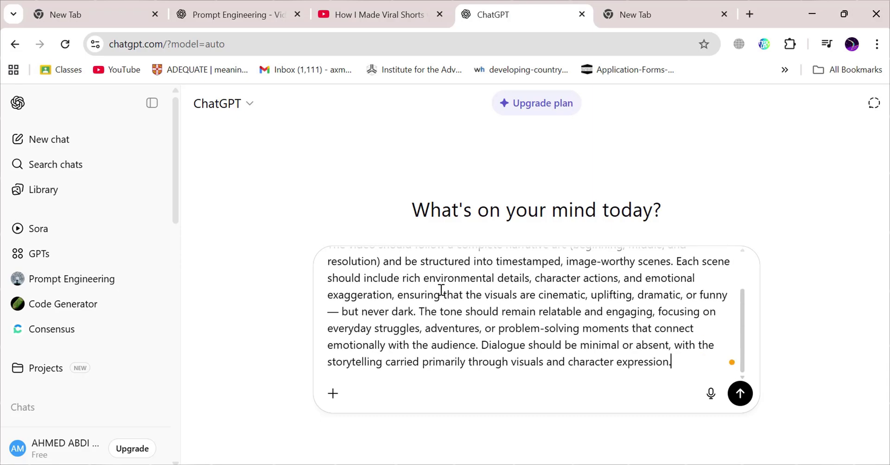
key("Return")
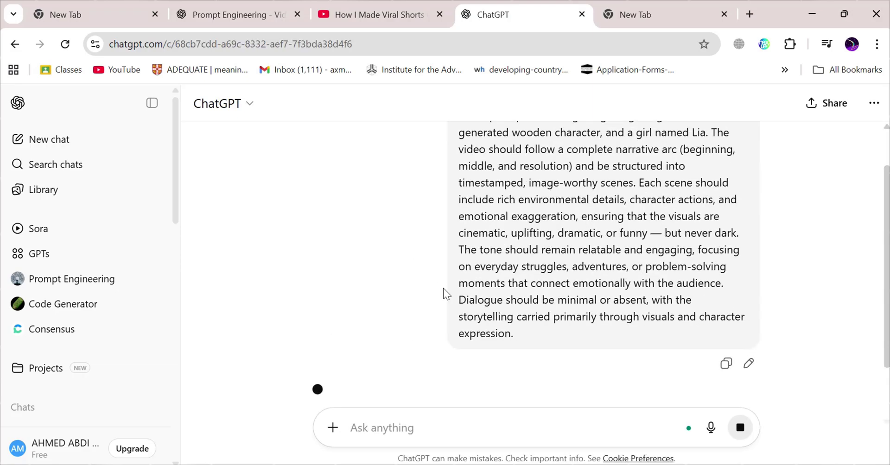
key("ctrl+2")
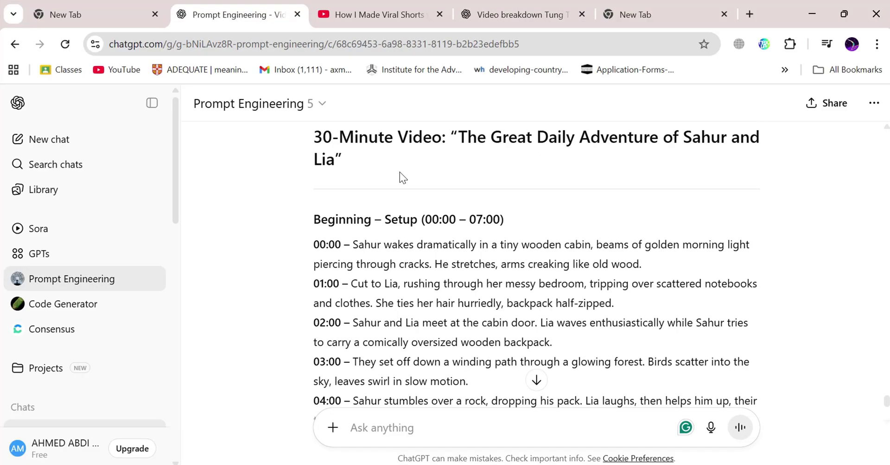
key("ctrl+4")
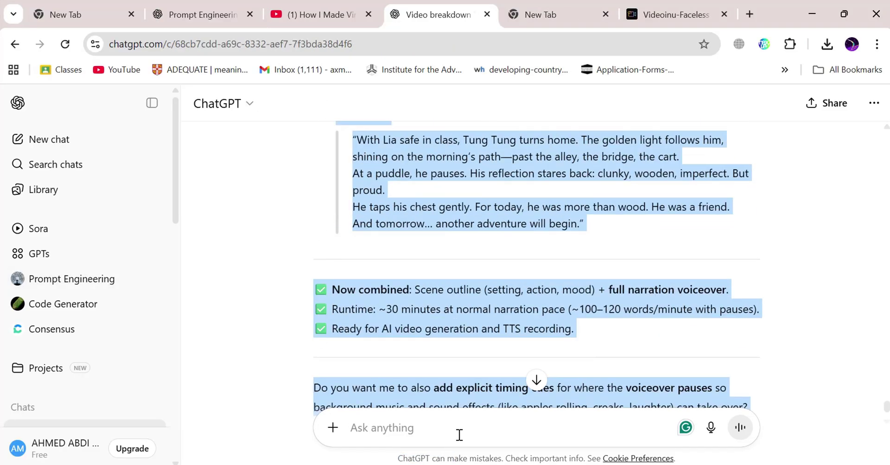
Back in Videoinu, keep Smart Script, choose 20-30min duration and generate the script.
key("ctrl+6")
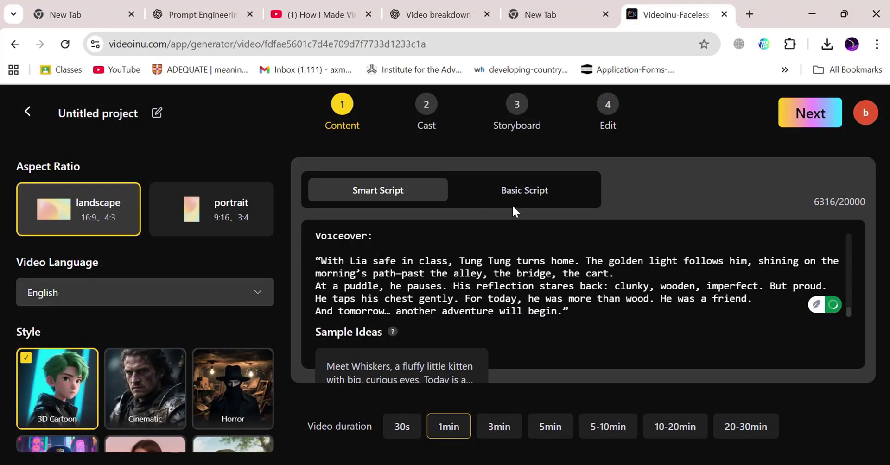
left_click(525, 204)
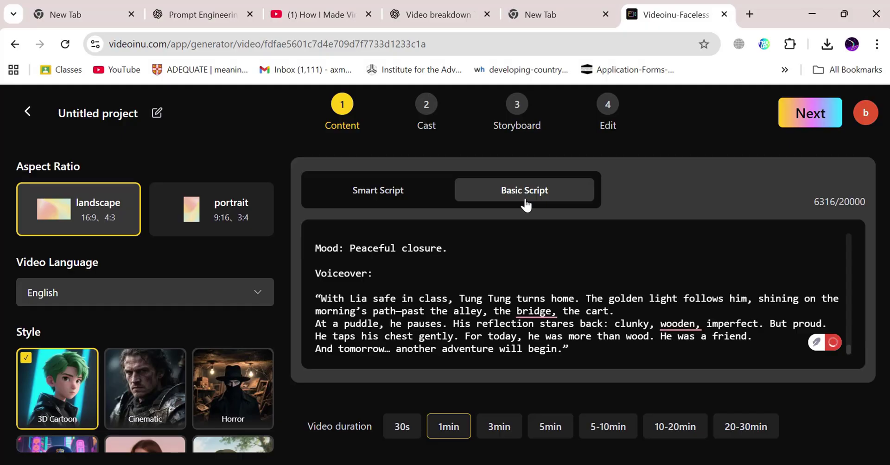
left_click(409, 196)
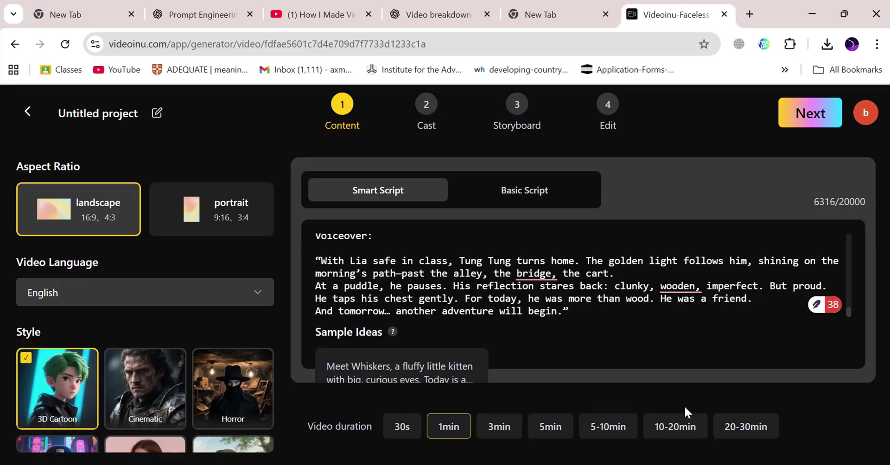
left_click(748, 434)
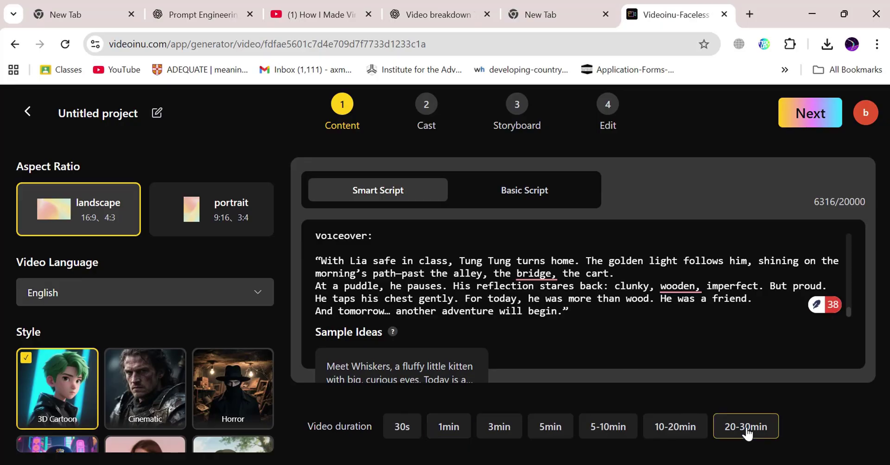
left_click(813, 119)
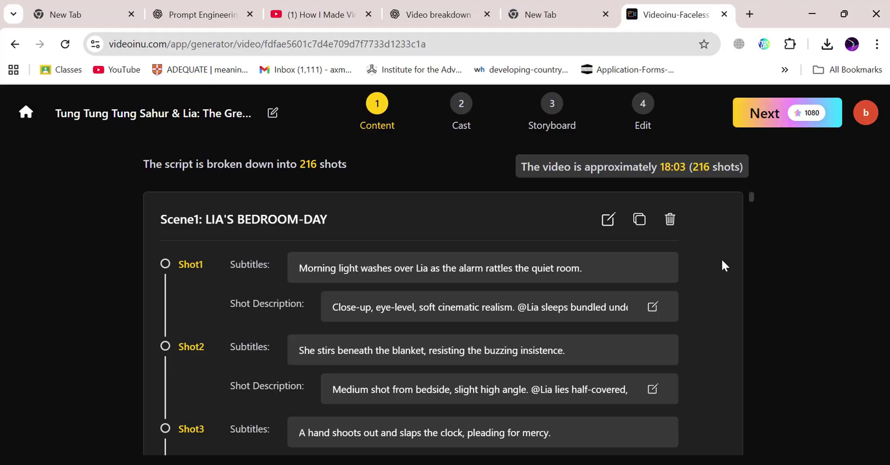
Review the 216-shot script and continue to the Cast step.
scroll(722, 262, "down", 3)
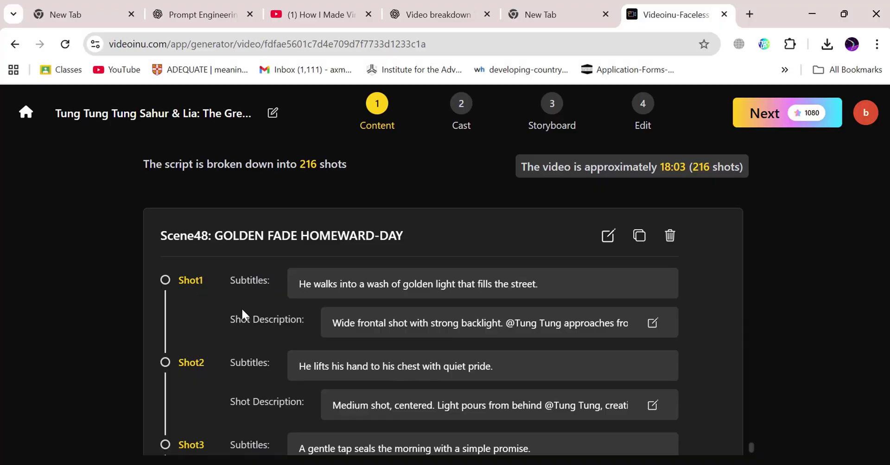
scroll(242, 311, "down", 2)
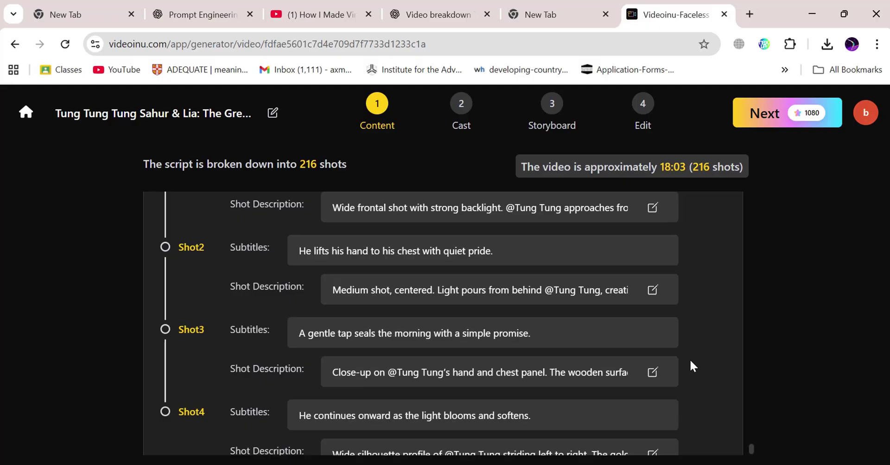
scroll(690, 361, "down", 2)
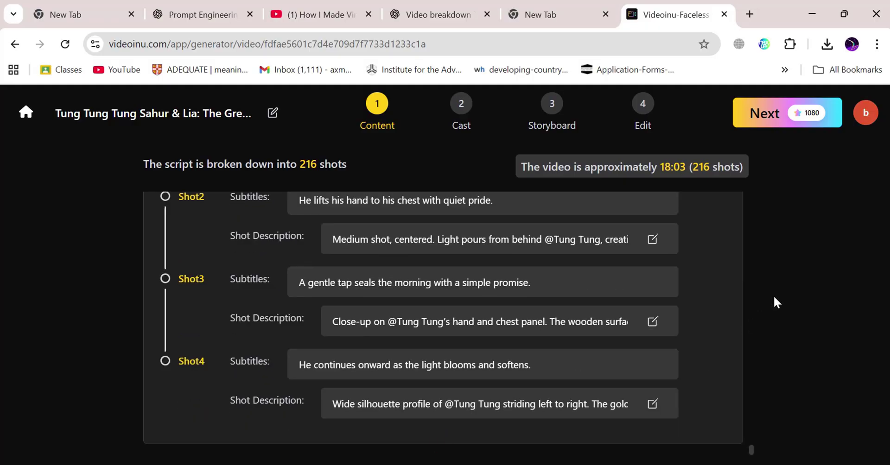
left_click(745, 121)
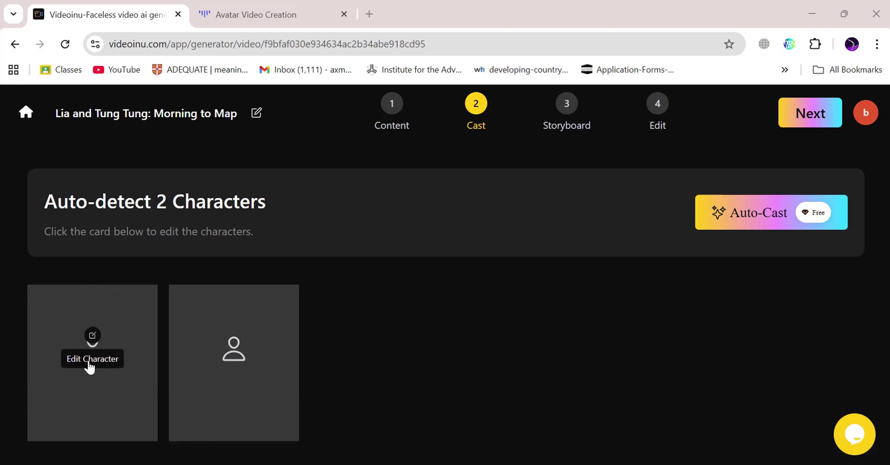
Cast Lia as the coffee-cup ballerina from the public character library.
left_click(89, 367)
scroll(631, 302, "down", 8)
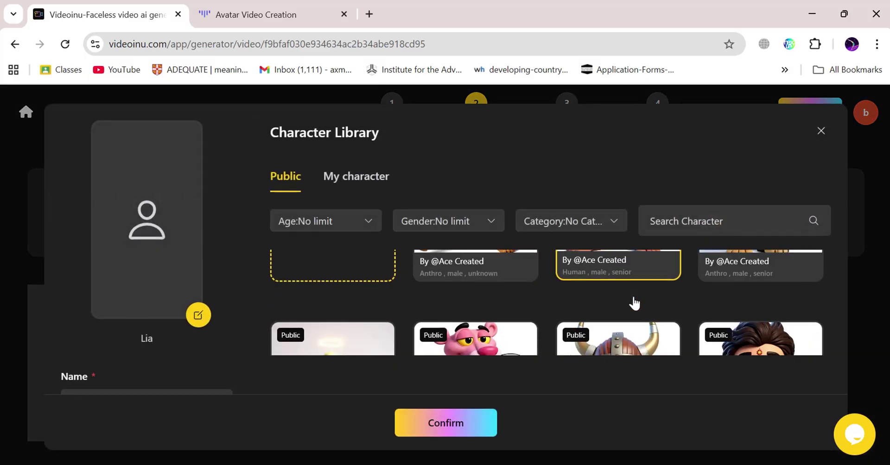
left_click(774, 278)
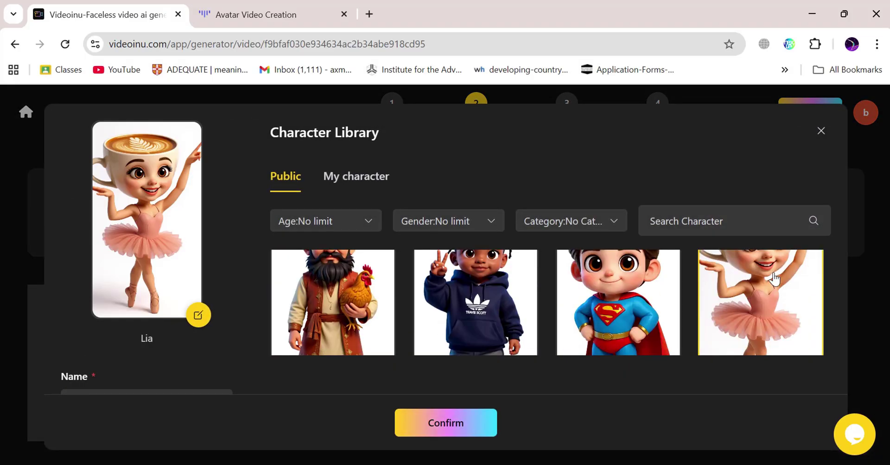
left_click(469, 421)
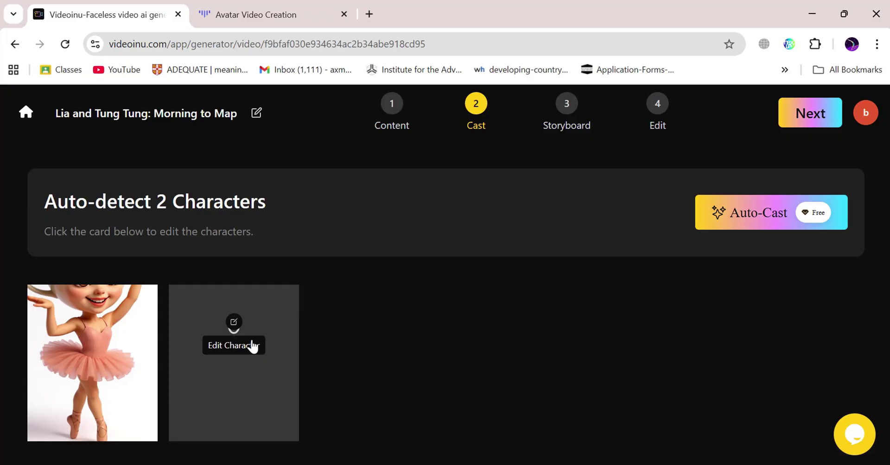
Cast Tung Tung as the wooden figure and continue to the storyboards.
left_click(253, 344)
left_click(478, 288)
left_click(446, 423)
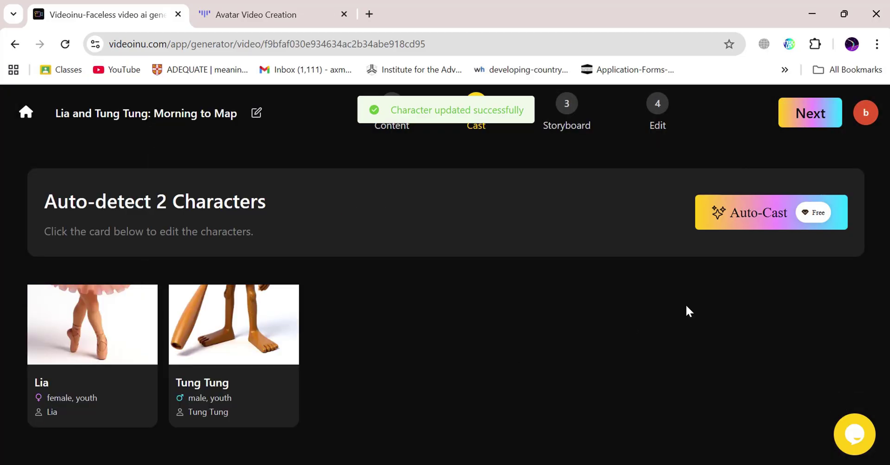
left_click(821, 114)
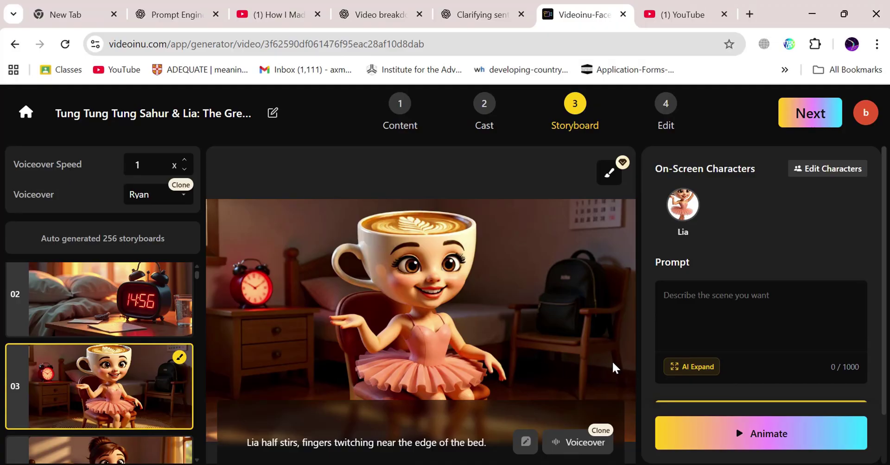
Preview storyboards 01, 02 and 03 in turn.
scroll(68, 368, "up", 3)
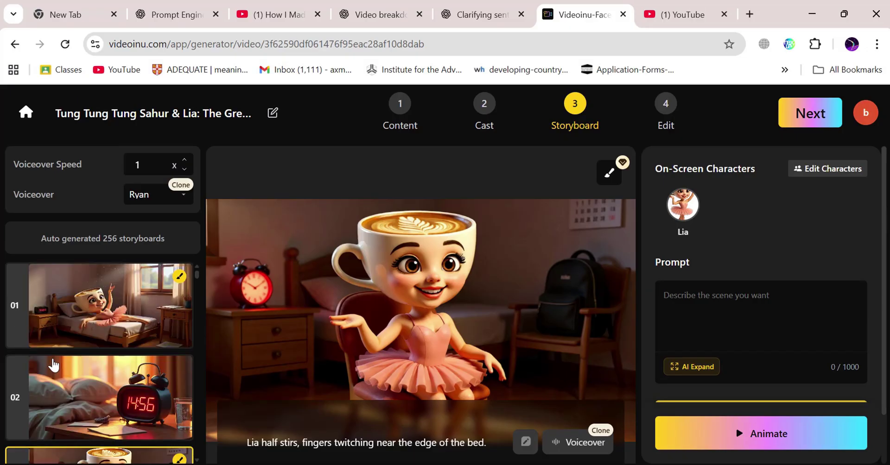
left_click(82, 317)
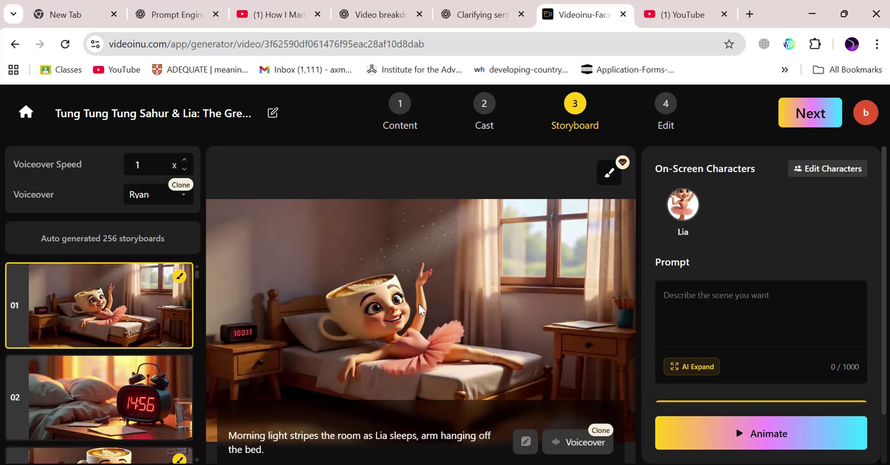
left_click(166, 365)
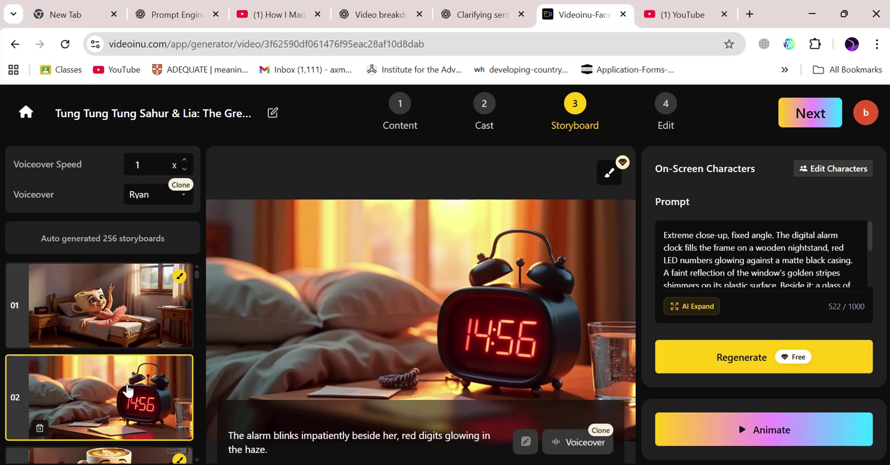
scroll(139, 394, "down", 2)
left_click(139, 403)
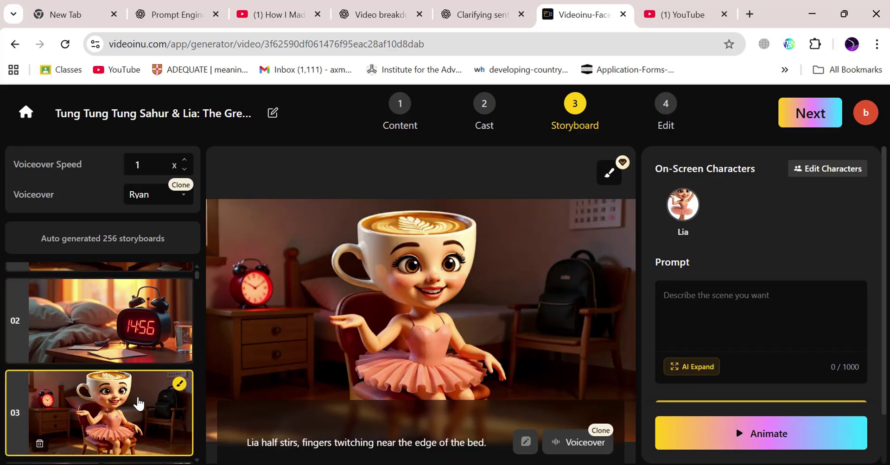
scroll(140, 402, "down", 3)
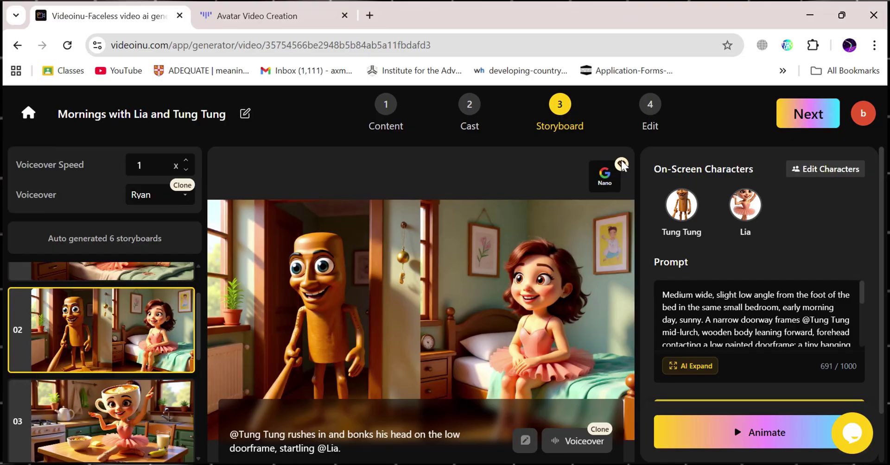
Redraw storyboard 05 with the Generative Edit prompt 'Replace the map with a book.'.
left_click(604, 176)
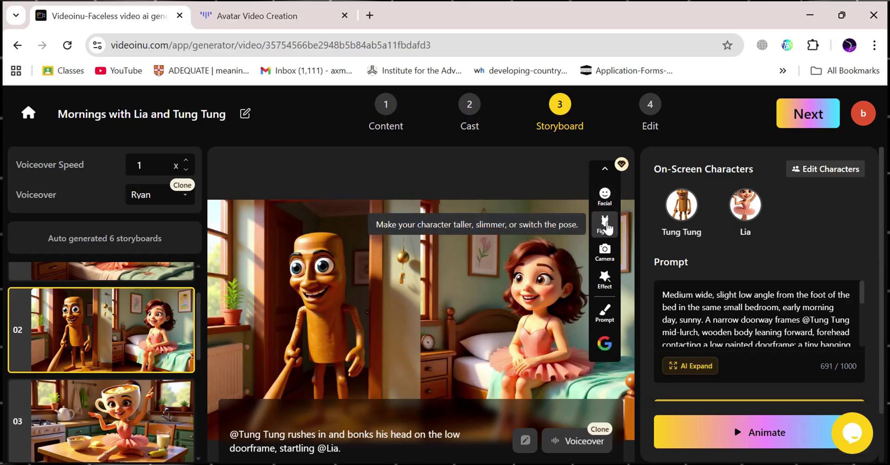
left_click(604, 172)
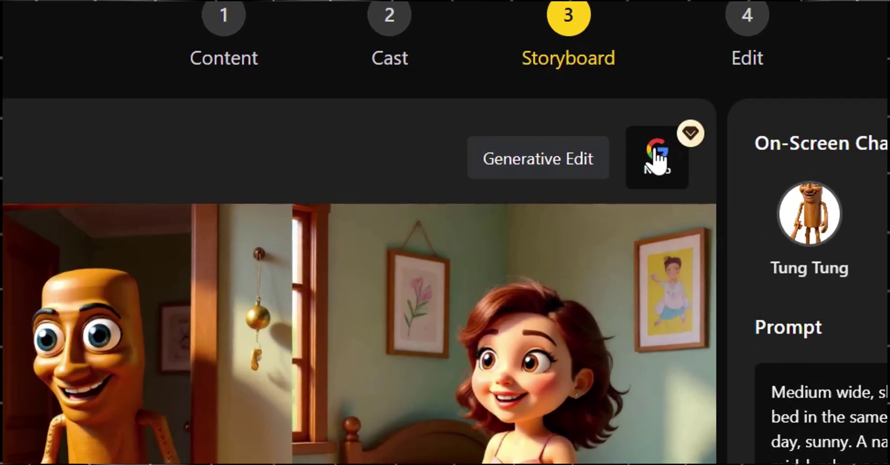
left_click(629, 168)
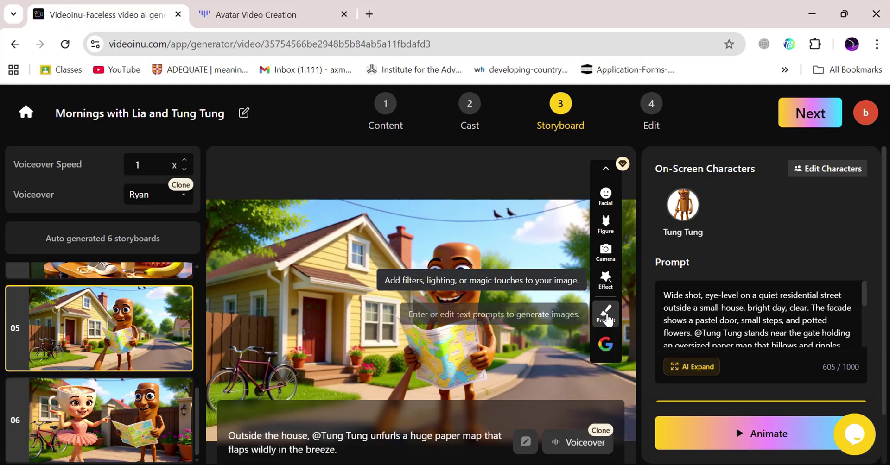
left_click(607, 316)
scroll(439, 378, "down", 3)
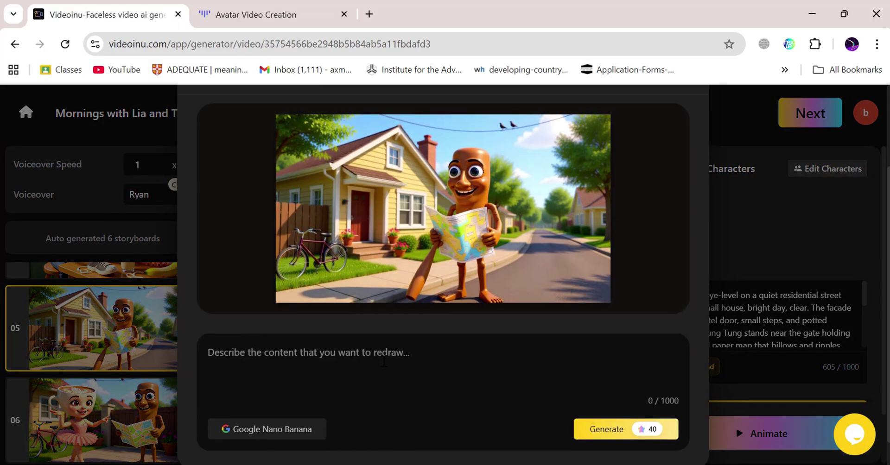
left_click(207, 363)
type("Replace the map with a book.")
left_click(608, 429)
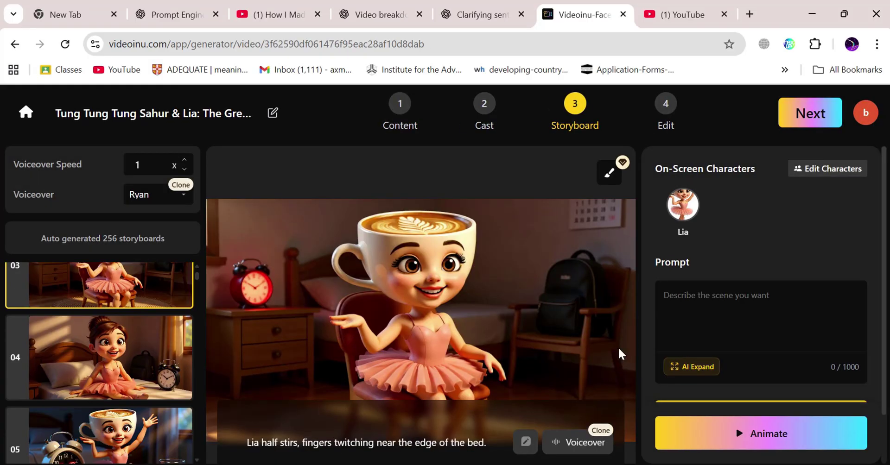
Assign the scene's speaker and animate storyboard 29 with the Videoinu V1.0 model.
scroll(199, 342, "down", 3)
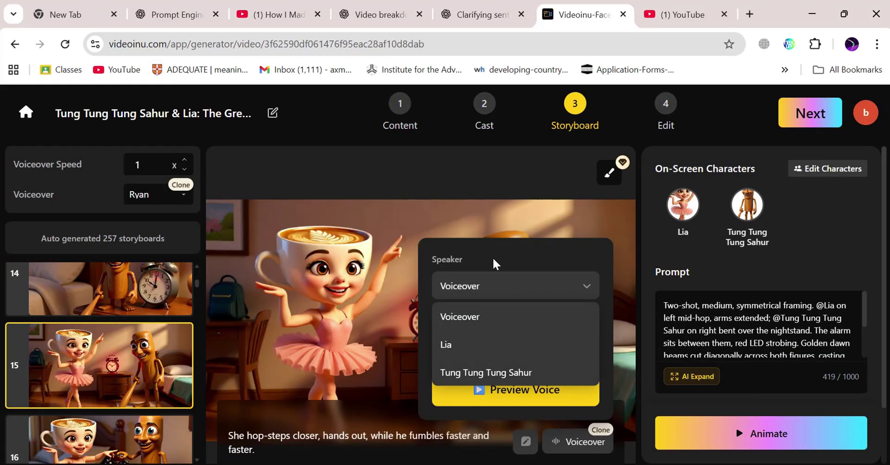
left_click(547, 291)
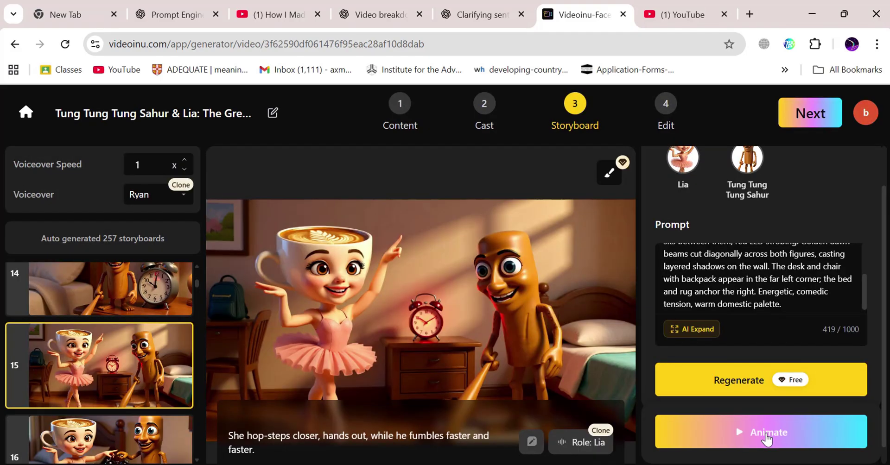
left_click(767, 438)
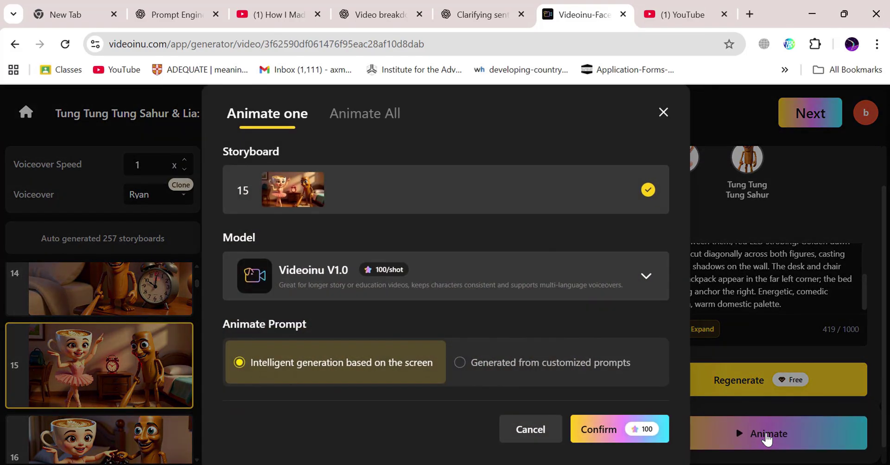
left_click(493, 272)
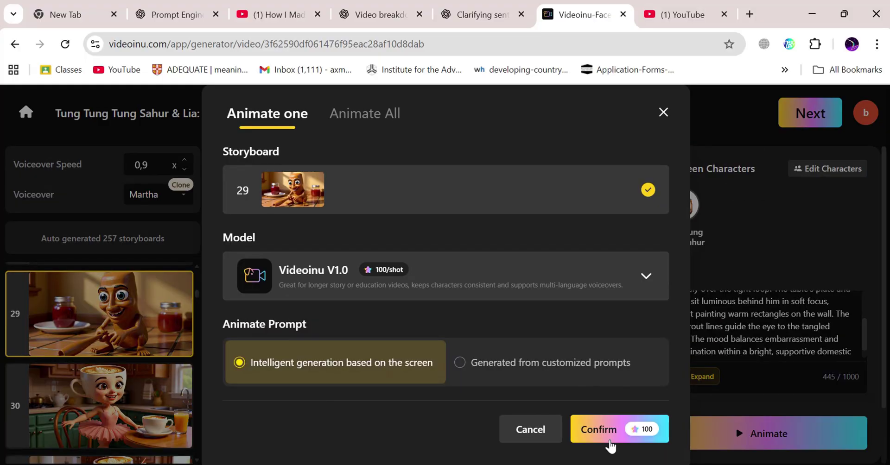
left_click(610, 443)
Review all 257 storyboards under Animate All, then cancel back to the model options.
left_click(391, 117)
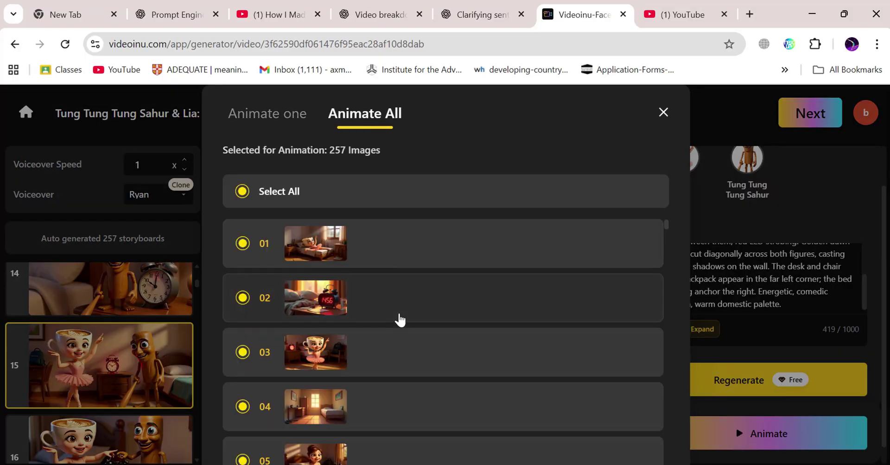
scroll(400, 320, "down", 15)
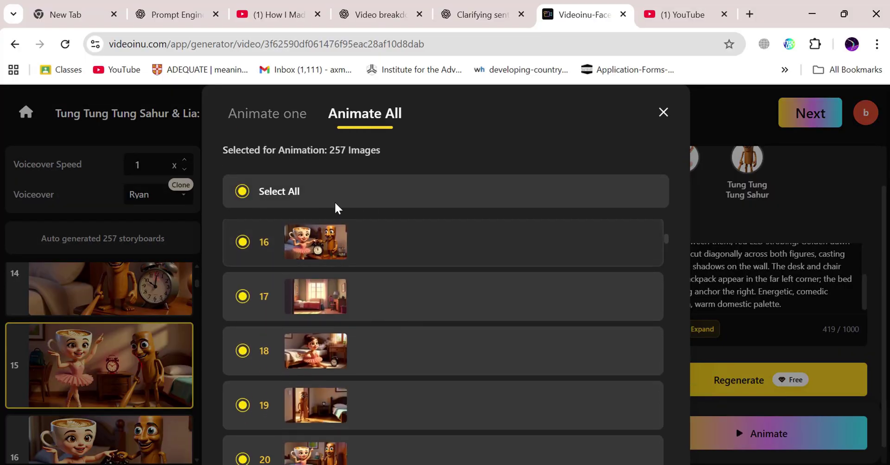
scroll(373, 361, "down", 20)
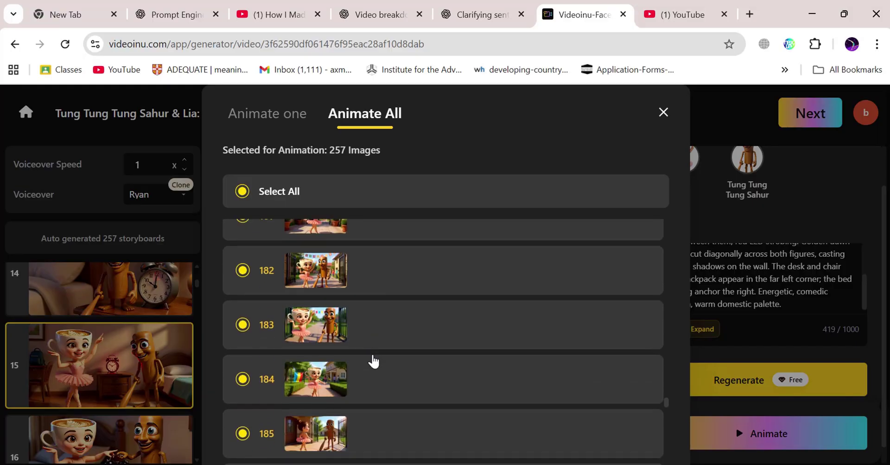
scroll(373, 361, "down", 15)
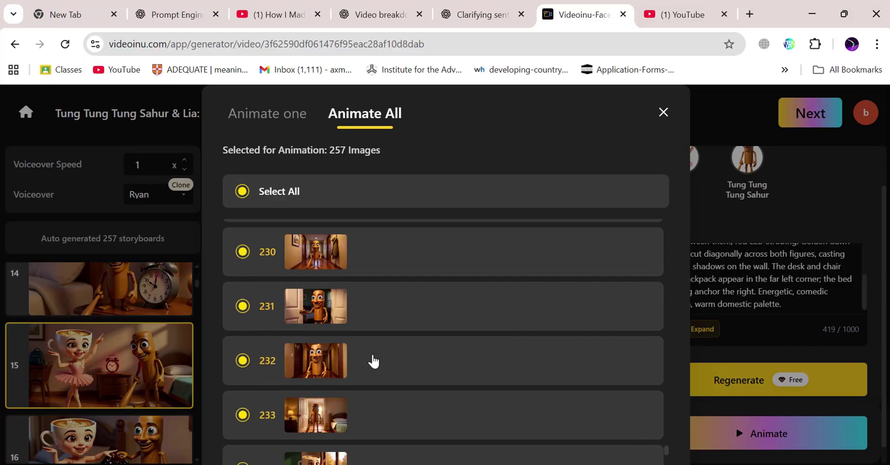
scroll(373, 362, "down", 10)
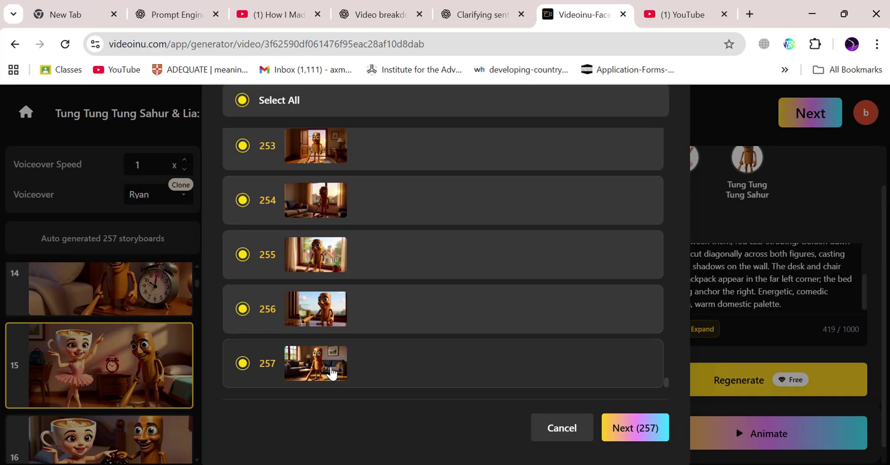
left_click(765, 436)
left_click(764, 436)
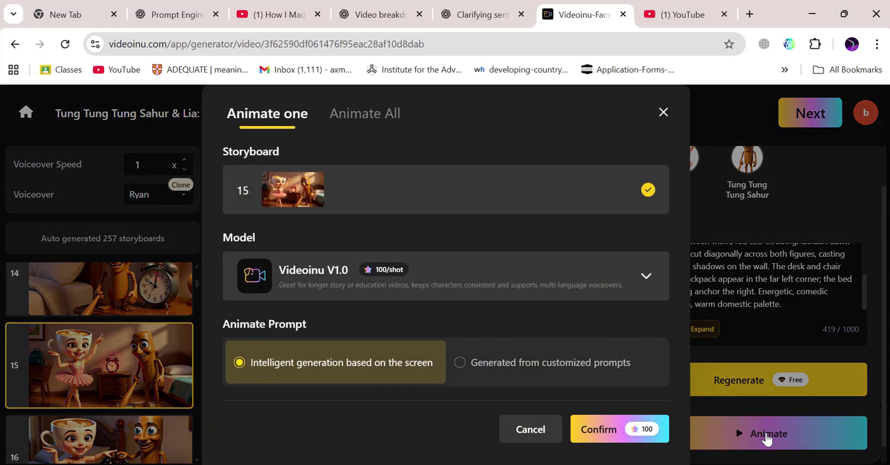
left_click(492, 273)
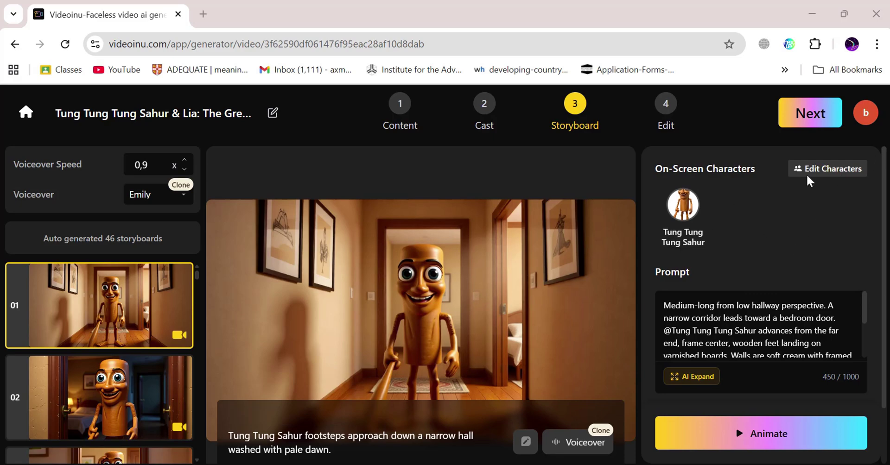
Check the cast in Edit Characters, play the first scene, and save via Next.
left_click(833, 175)
scroll(219, 268, "down", 3)
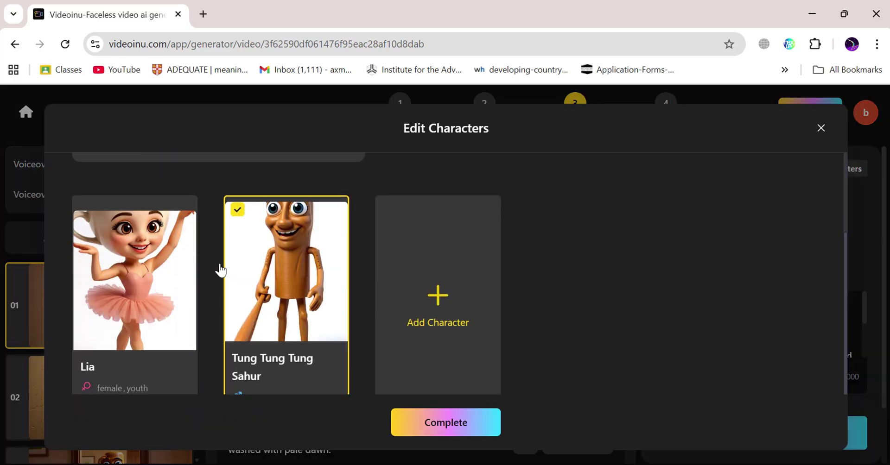
scroll(223, 268, "down", 1)
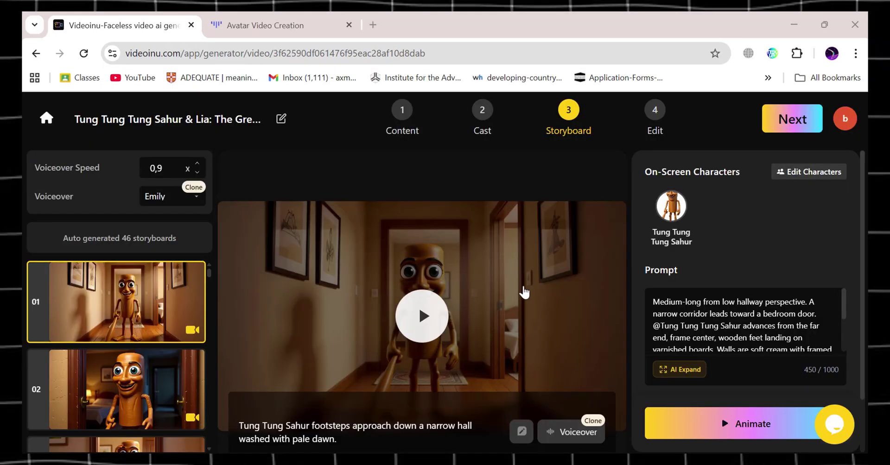
left_click(423, 308)
scroll(155, 339, "down", 2)
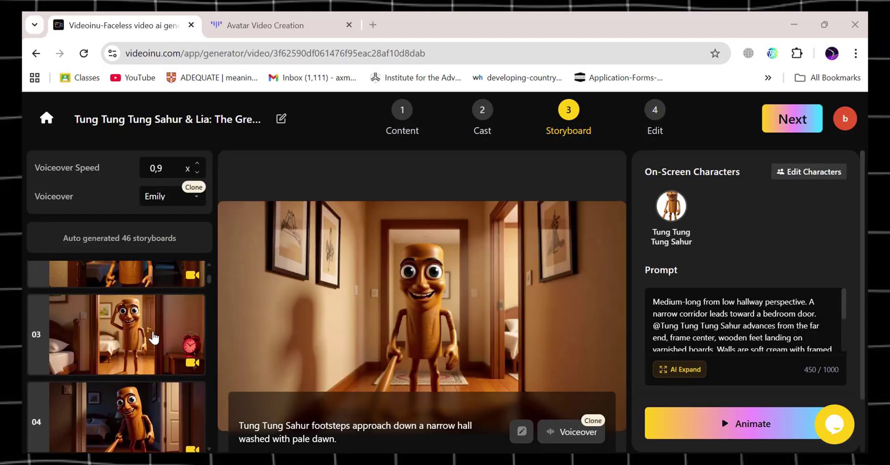
left_click(794, 118)
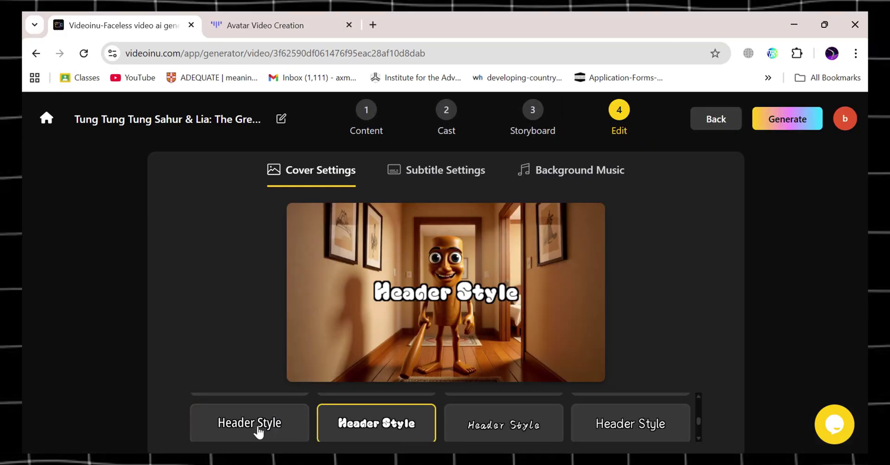
Apply the third Header Style card to the cover title.
left_click(258, 433)
scroll(458, 427, "down", 1)
left_click(463, 429)
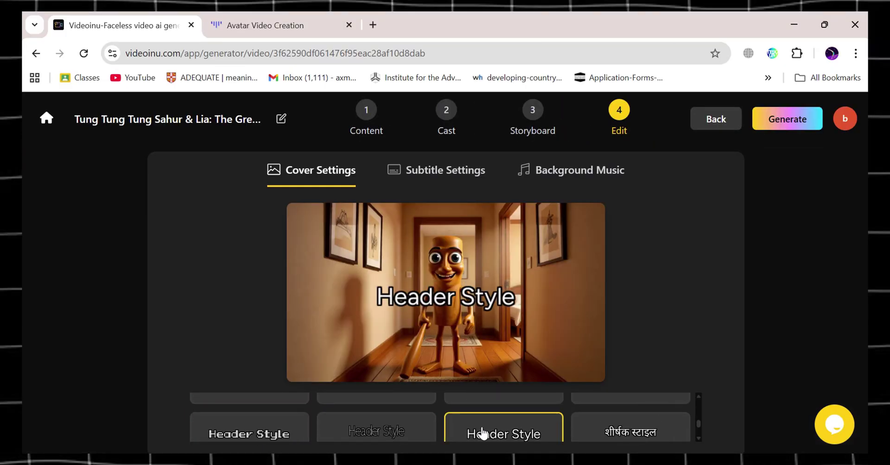
scroll(481, 427, "down", 1)
Apply the third Subtitle style card to the video's subtitles.
left_click(415, 176)
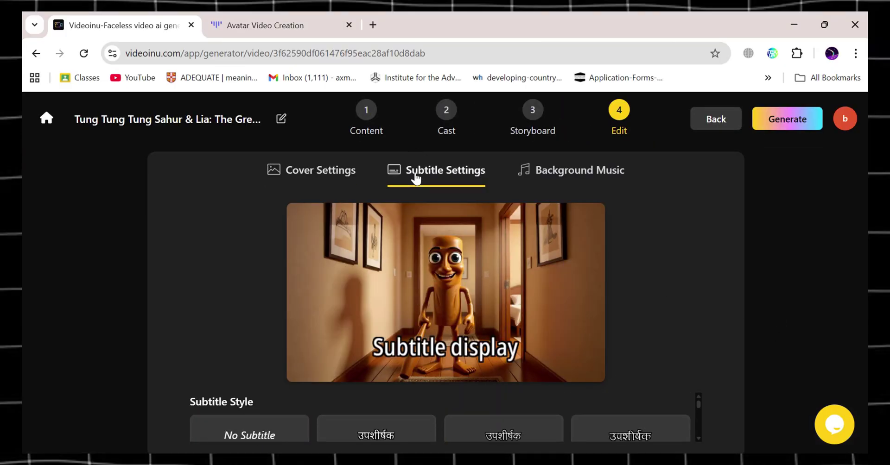
scroll(468, 406, "down", 3)
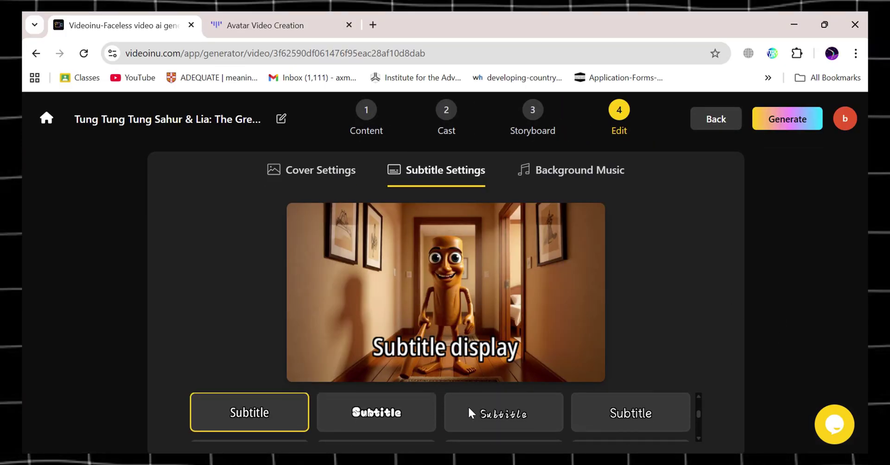
left_click(513, 408)
scroll(606, 408, "down", 3)
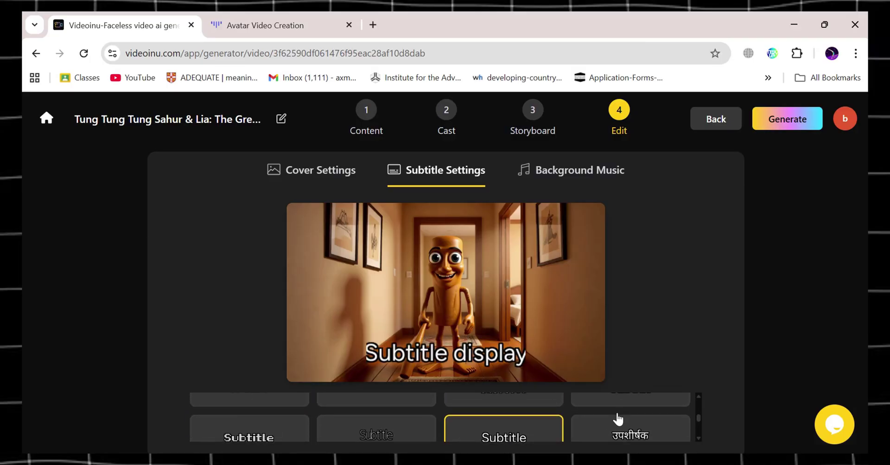
Choose Speedy Gonzalo (Youtube) as background music at 50% volume.
left_click(584, 180)
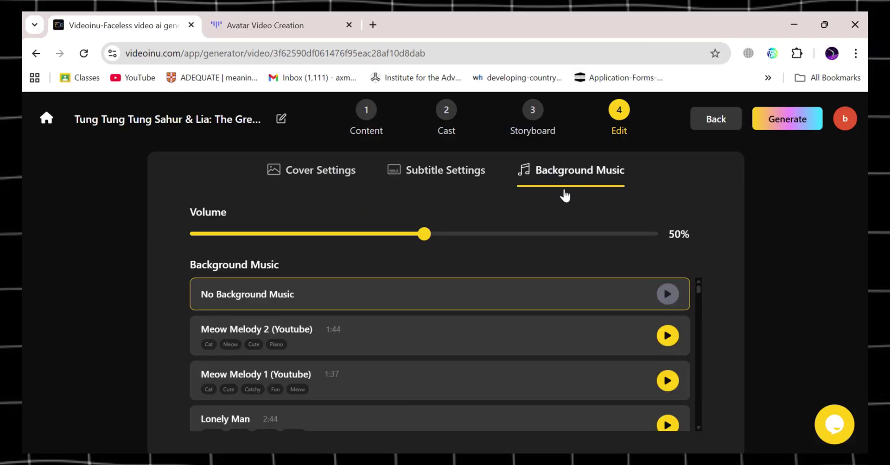
scroll(468, 348, "down", 5)
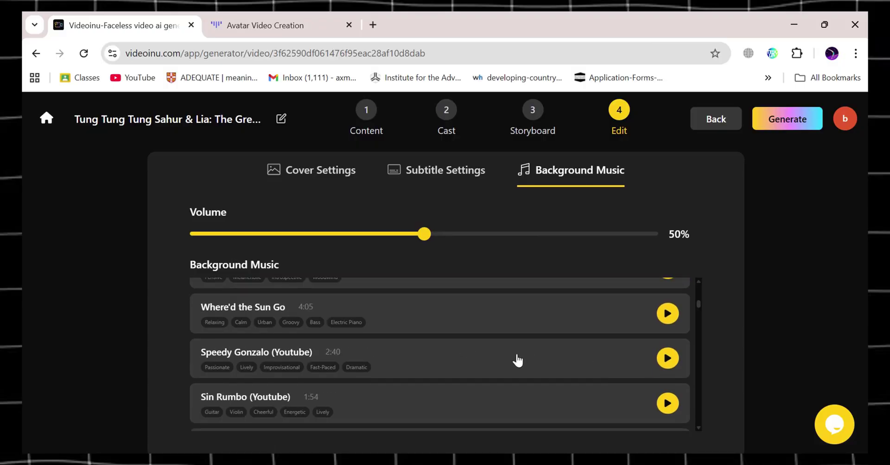
left_click(518, 361)
left_click(579, 183)
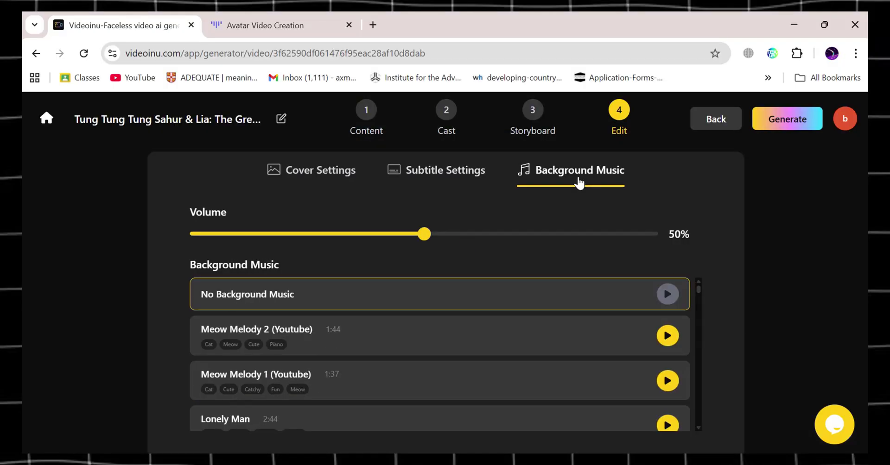
scroll(468, 349, "down", 5)
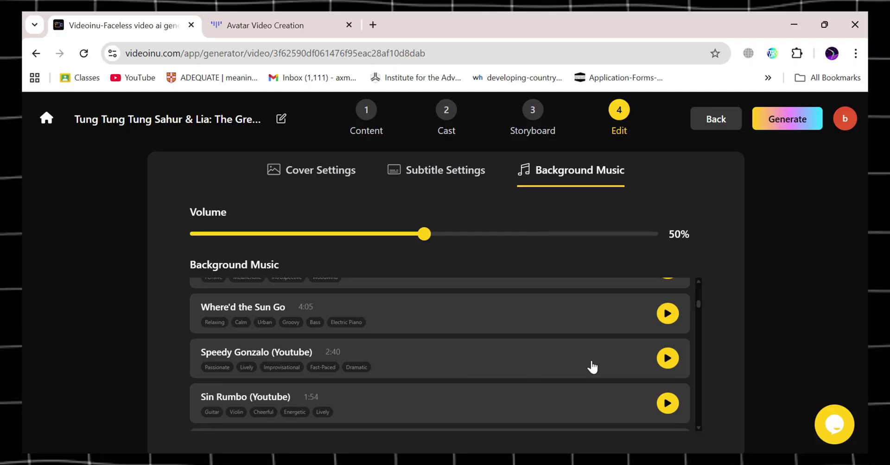
left_click(518, 361)
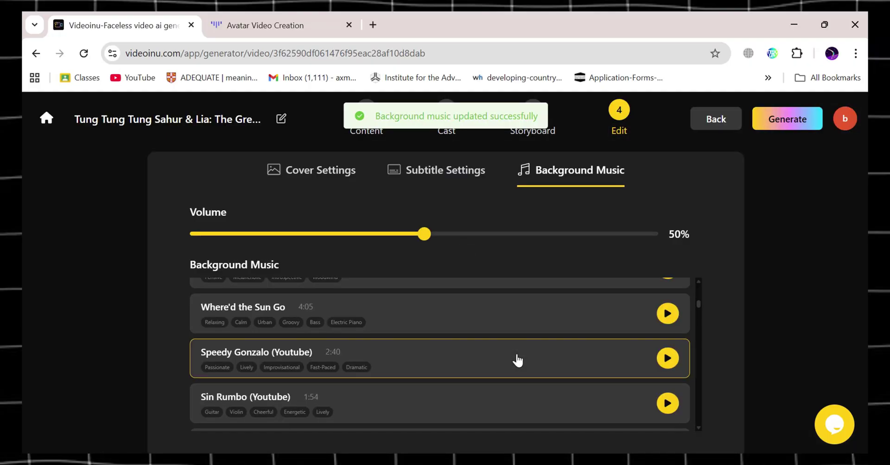